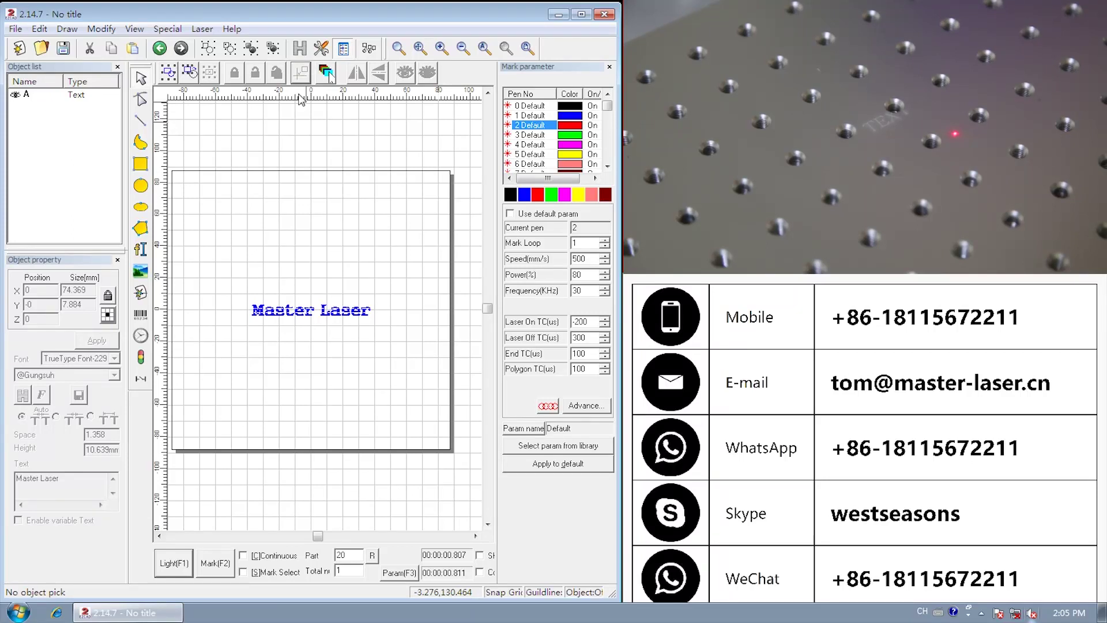
Step: Open the hatch settings for the Master Laser text
click(311, 311)
click(299, 49)
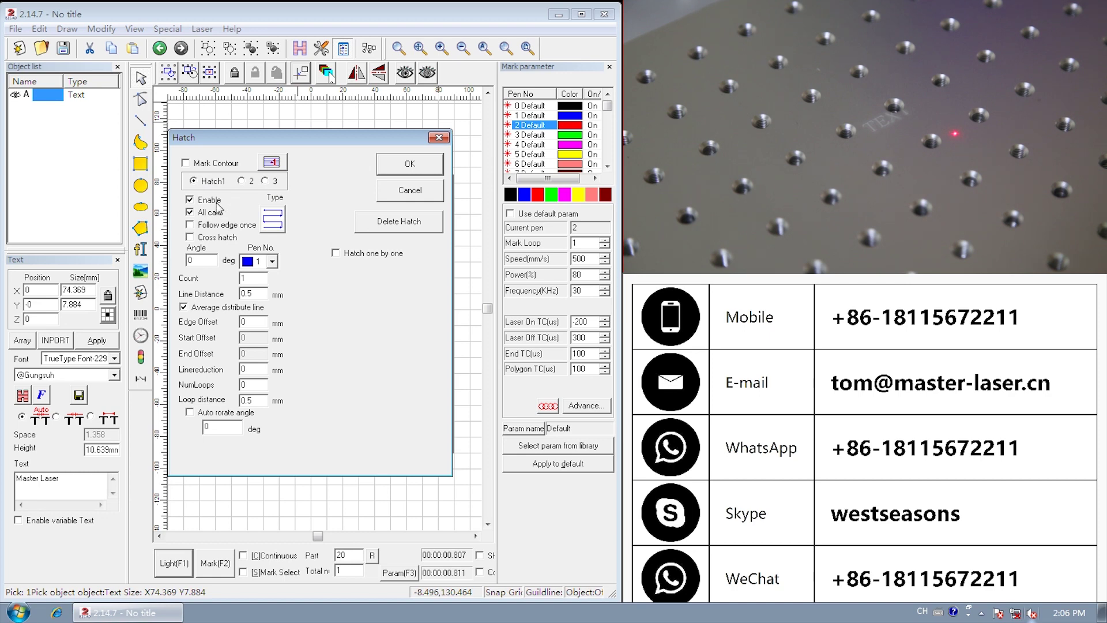
Step: Try out enabling Hatch 2 and Hatch 3 for the text, and disable both again
click(241, 181)
click(190, 199)
click(265, 181)
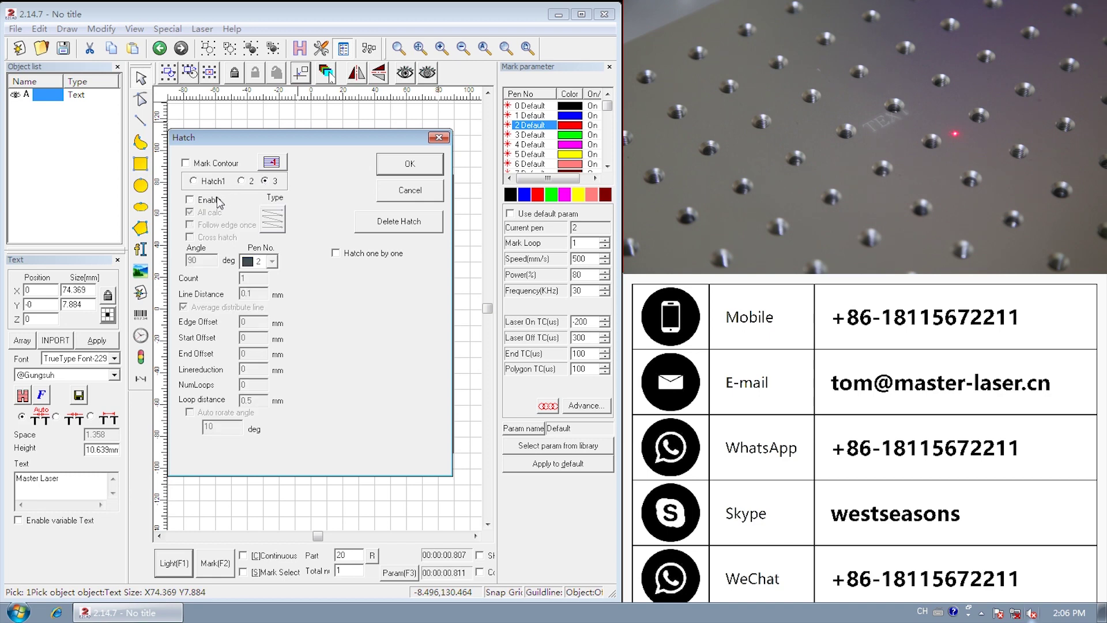
click(190, 199)
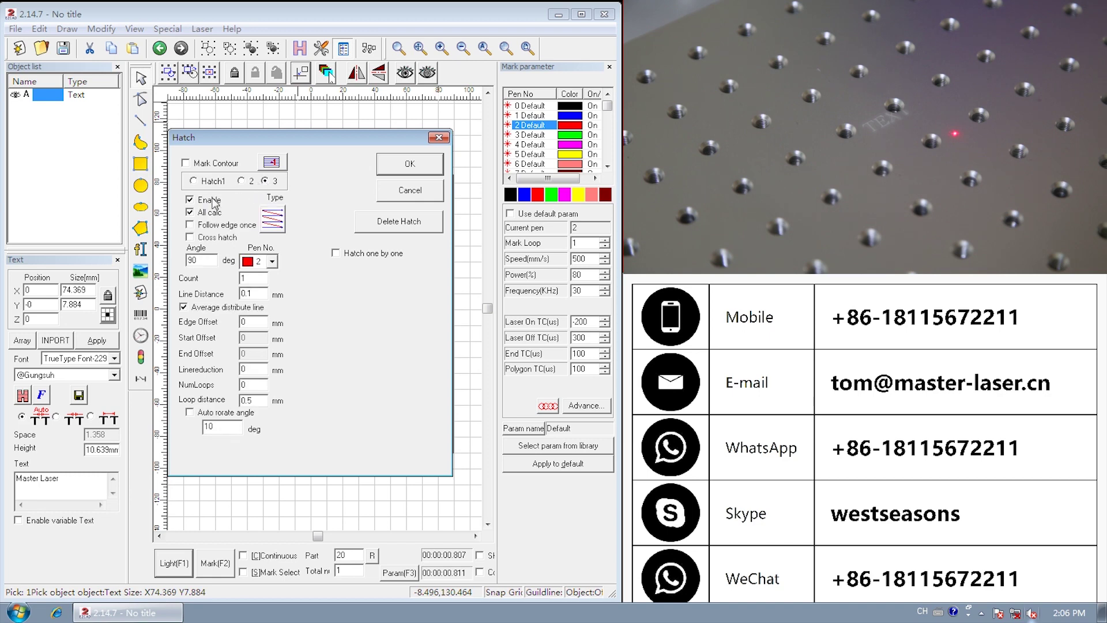
click(217, 200)
click(242, 182)
click(200, 201)
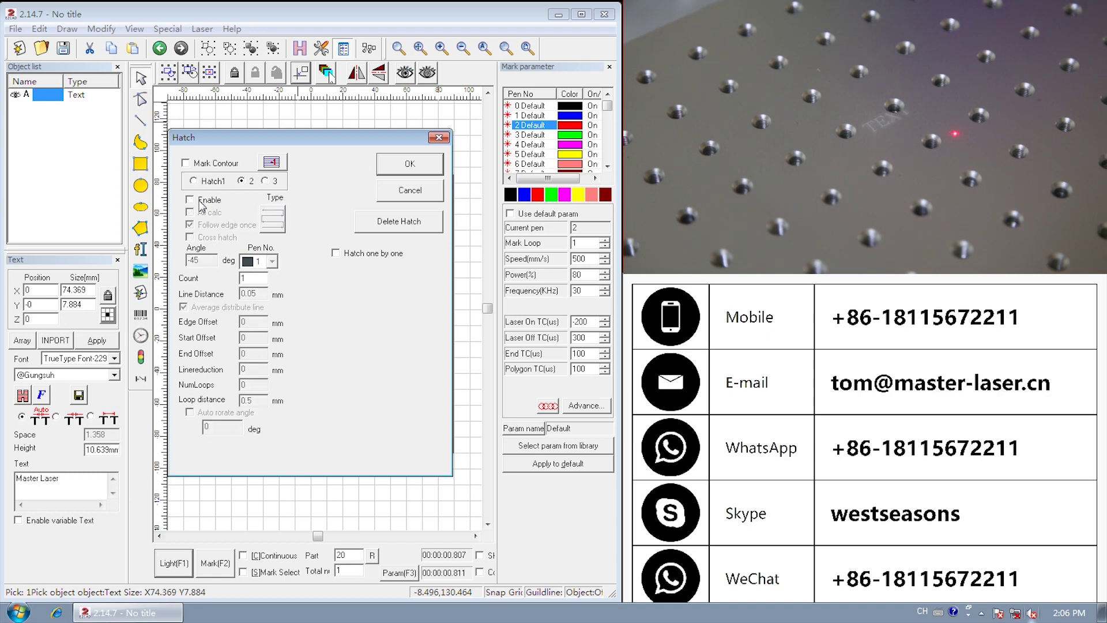
Step: Leave only Hatch1 enabled for the Master Laser text, with Hatch 2 and 3 off, and apply the hatch
click(214, 182)
click(202, 201)
click(261, 183)
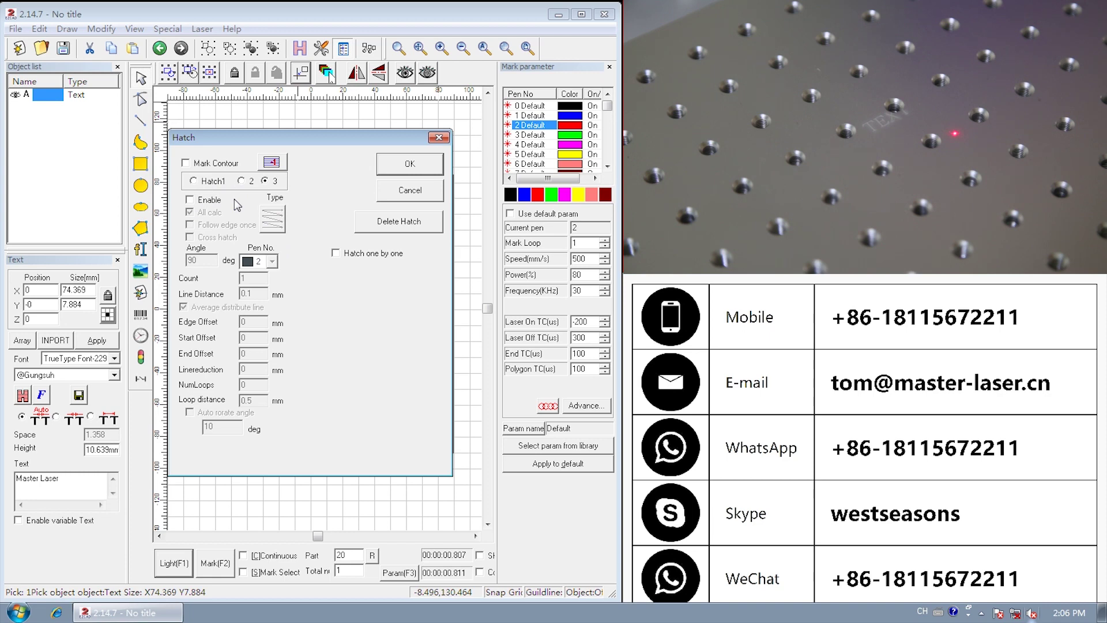
click(201, 181)
click(196, 202)
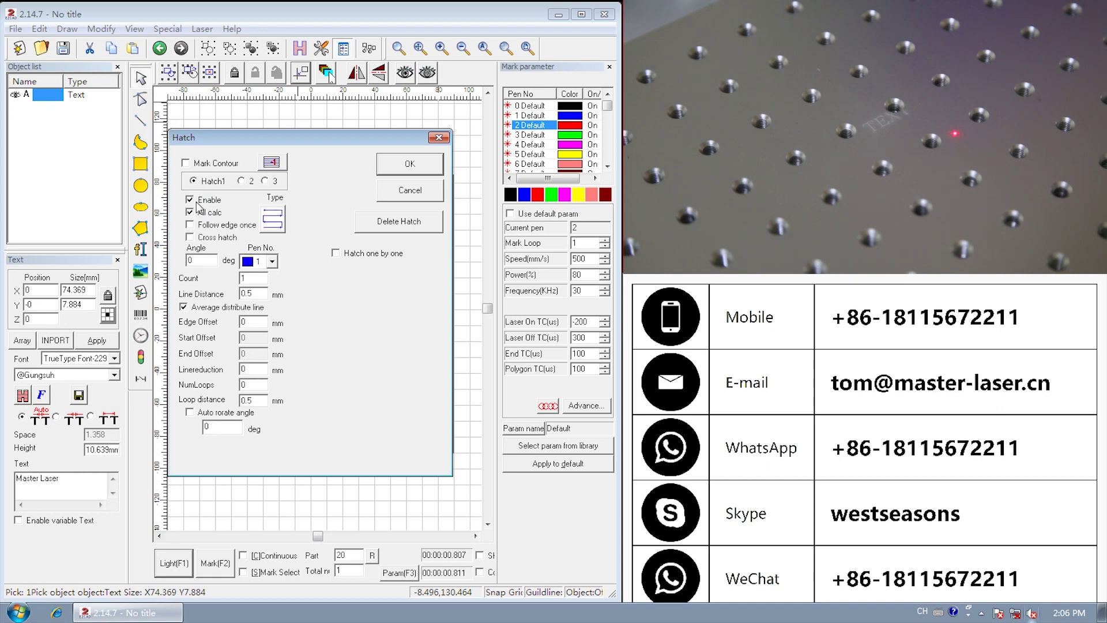
click(399, 171)
Step: Preview the marking area with the red light and mark the Hatch1-only text on the card
click(216, 563)
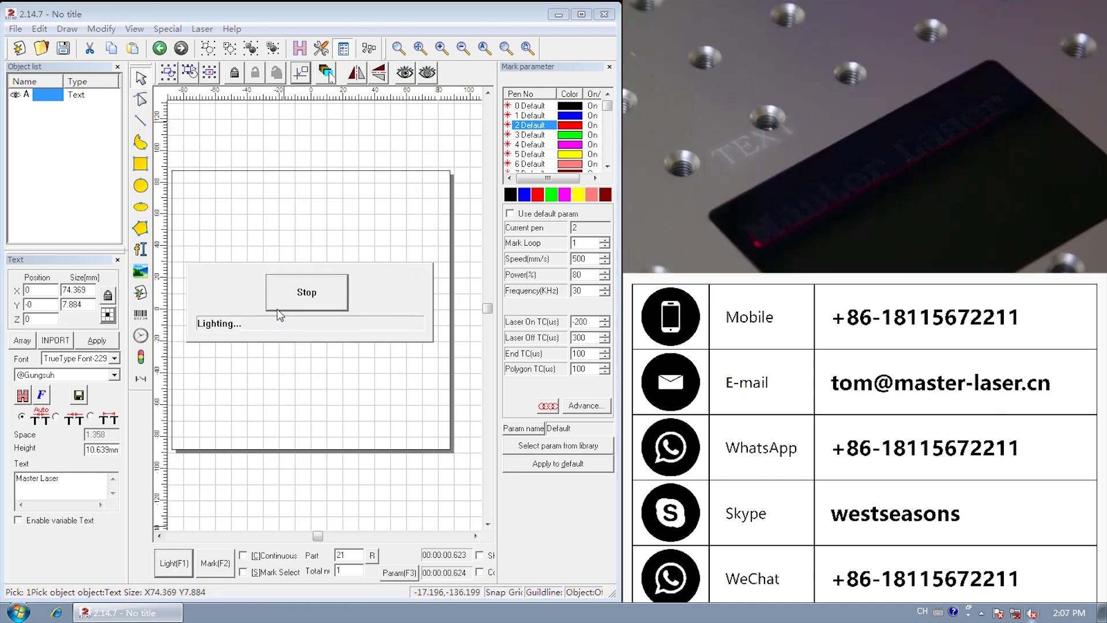
click(216, 563)
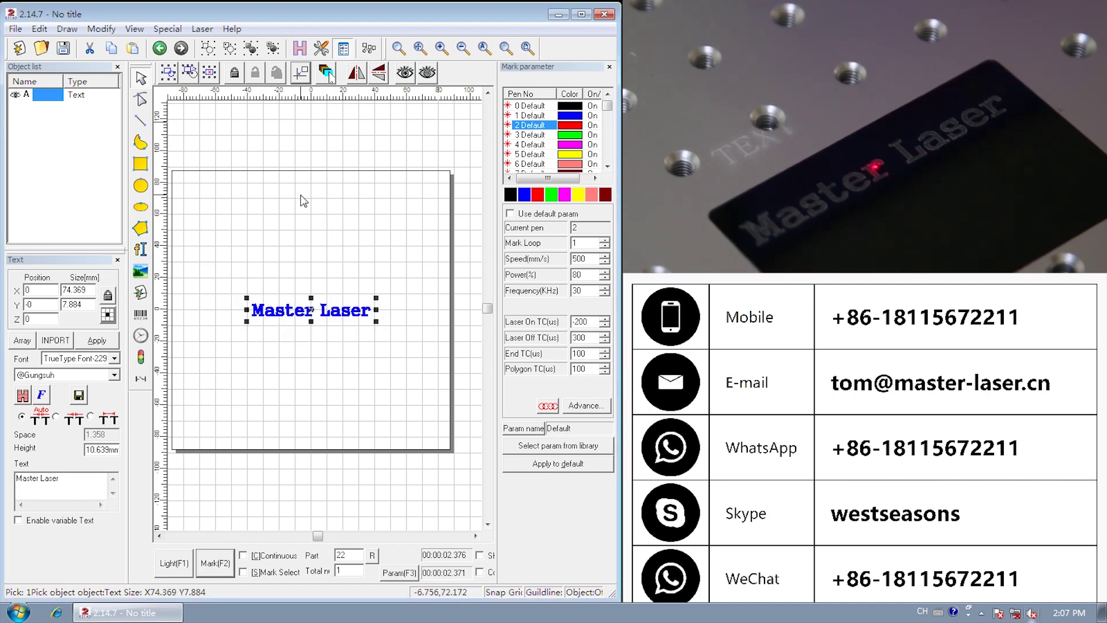
Step: Enable Hatch 2 in addition to Hatch1 for the Master Laser text and apply the hatch
click(299, 48)
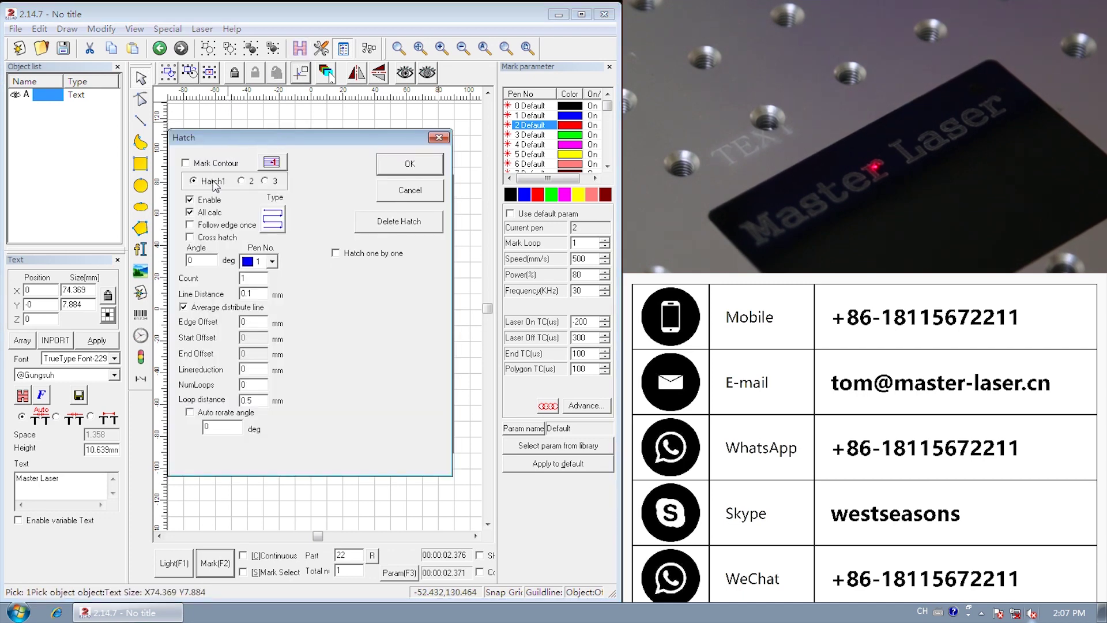
click(241, 181)
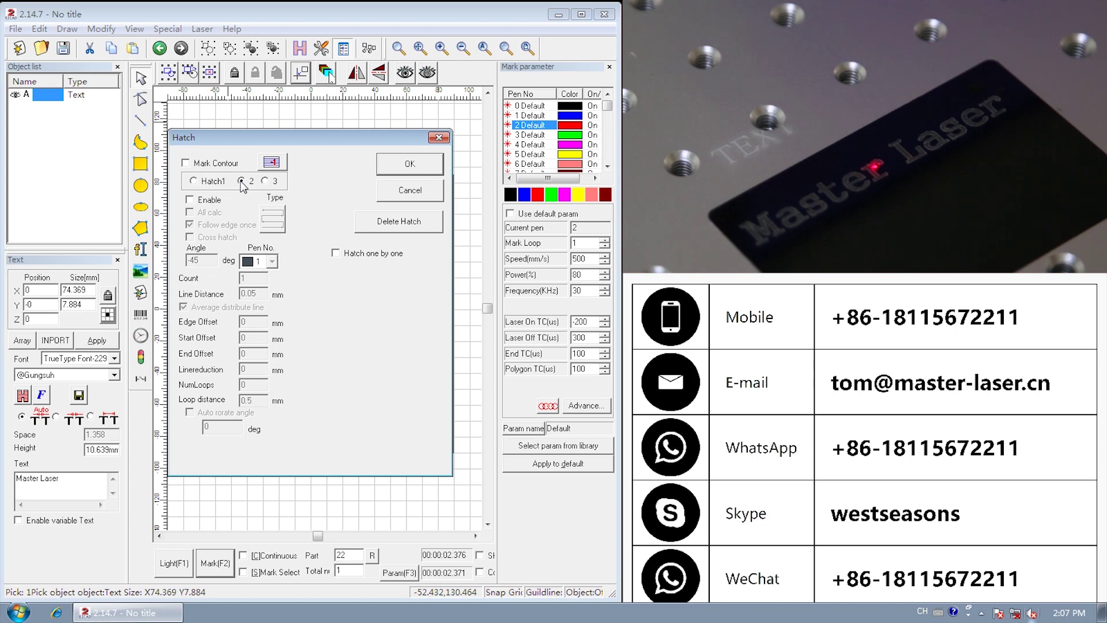
click(219, 201)
click(406, 168)
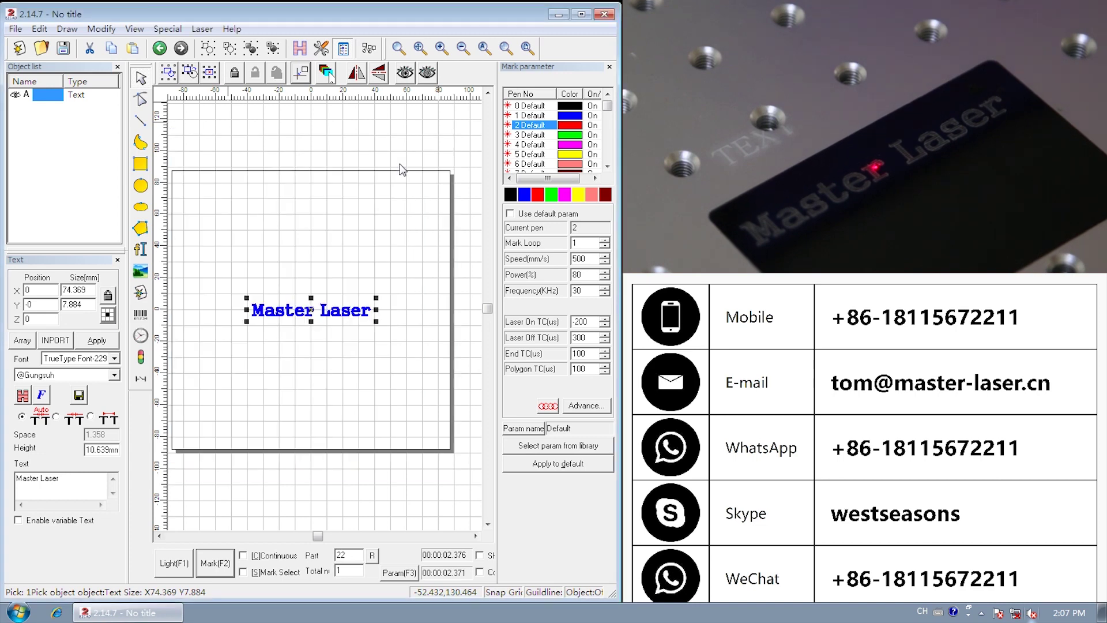
Step: Preview the marking area with the red light and mark the text filled with Hatch1 and Hatch 2
click(168, 565)
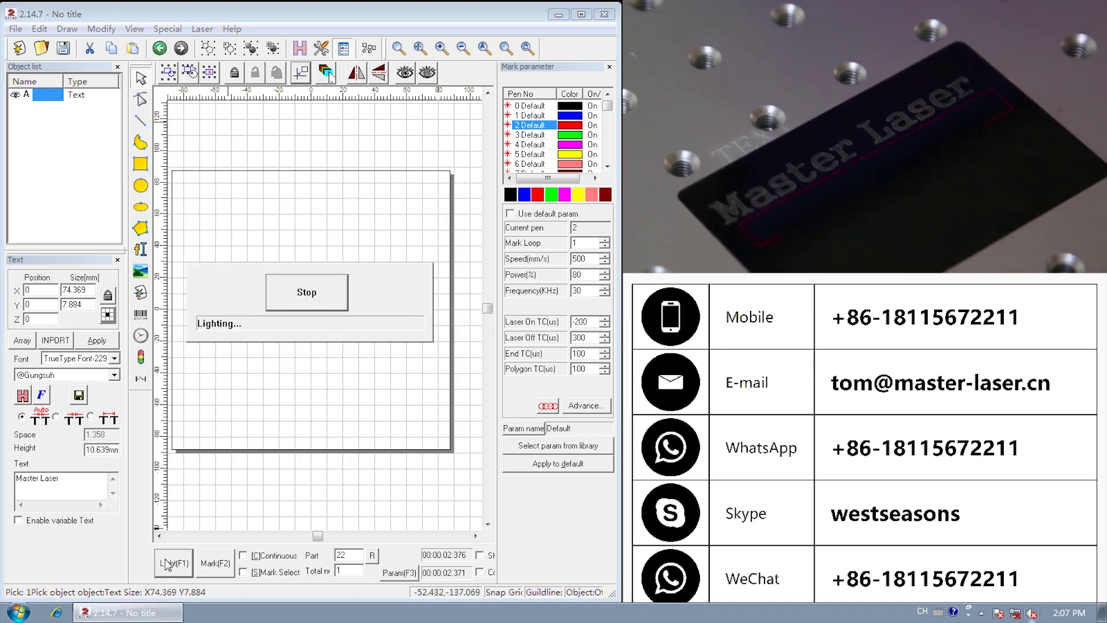
click(291, 286)
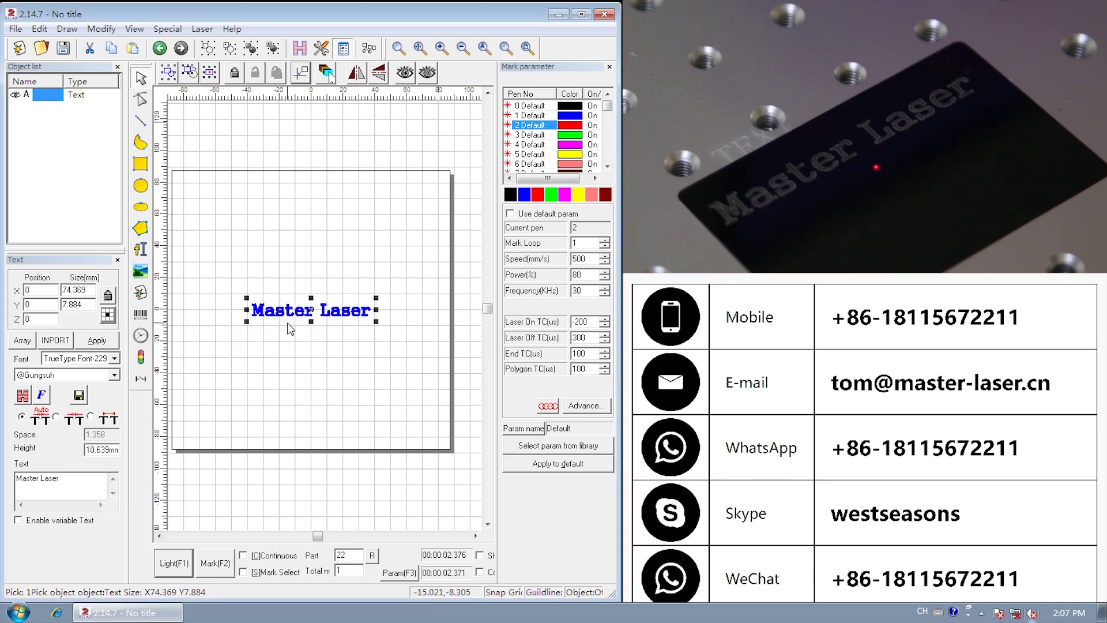
click(213, 567)
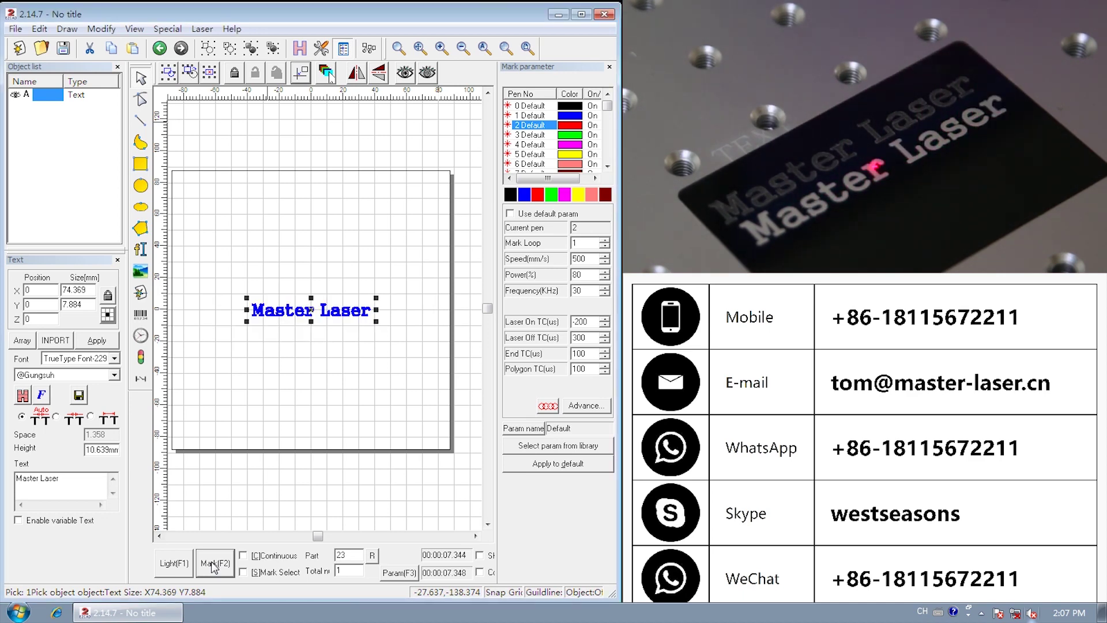
Step: Disable Hatch1 and enable Hatch 3 alongside Hatch 2 for the Master Laser text, and apply the hatch
click(344, 48)
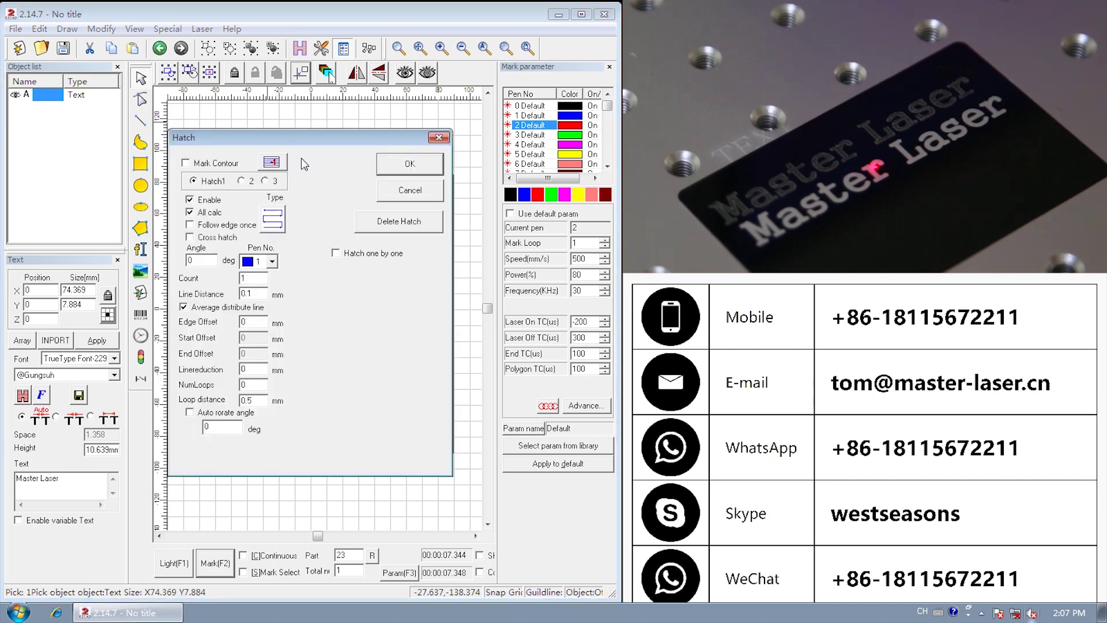
click(207, 202)
click(241, 181)
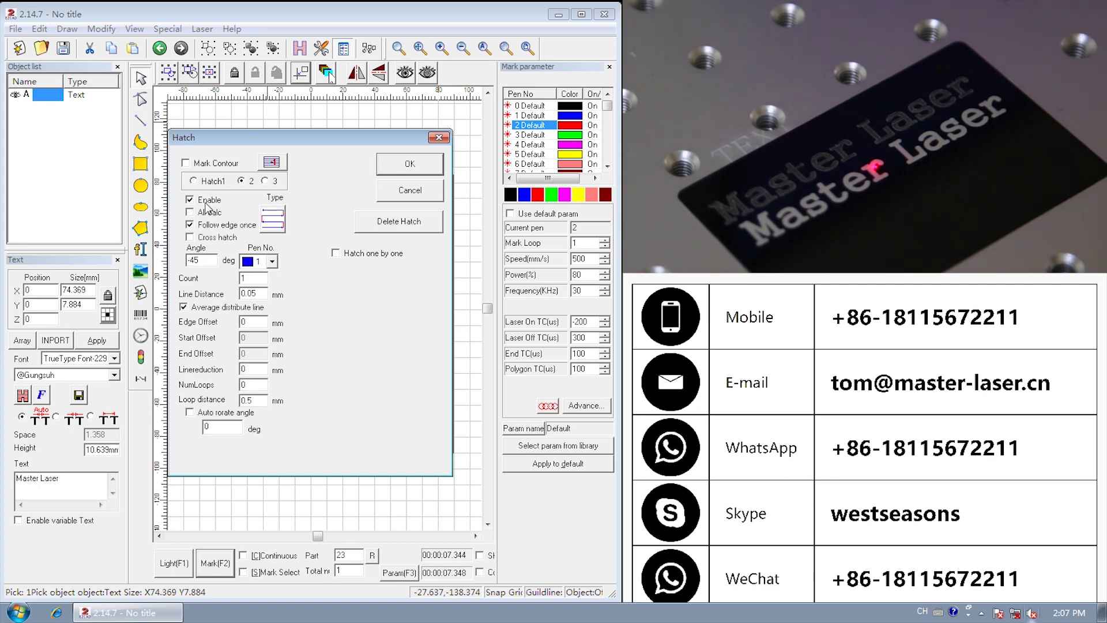
click(265, 181)
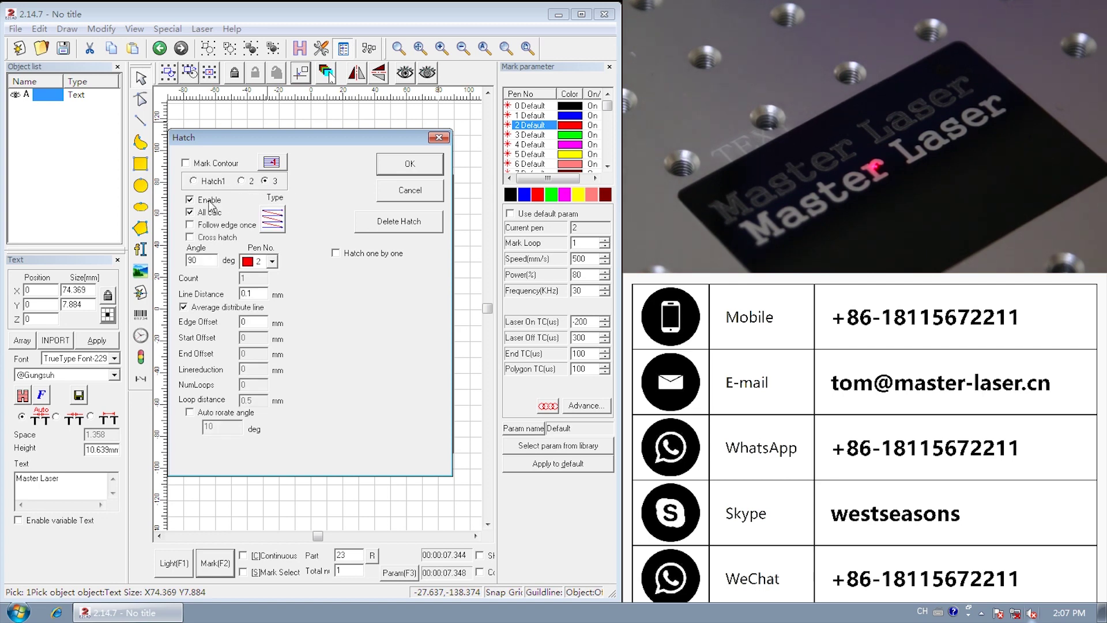
click(404, 169)
Step: Preview the marking area with the red light and mark the text filled with Hatch 2 and Hatch 3
click(182, 565)
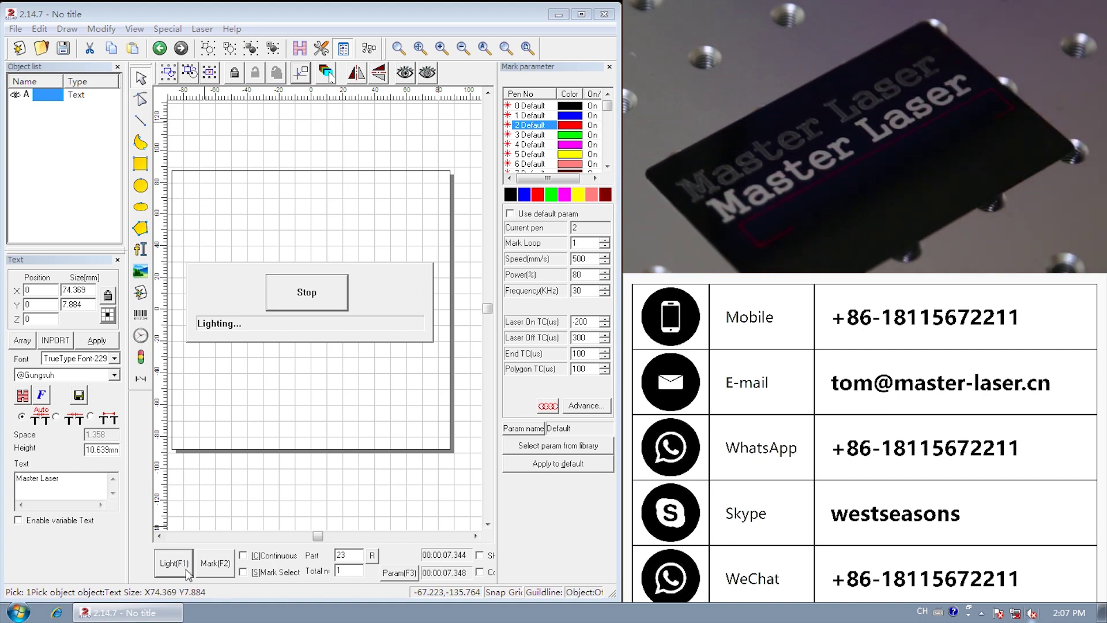
click(306, 288)
click(224, 568)
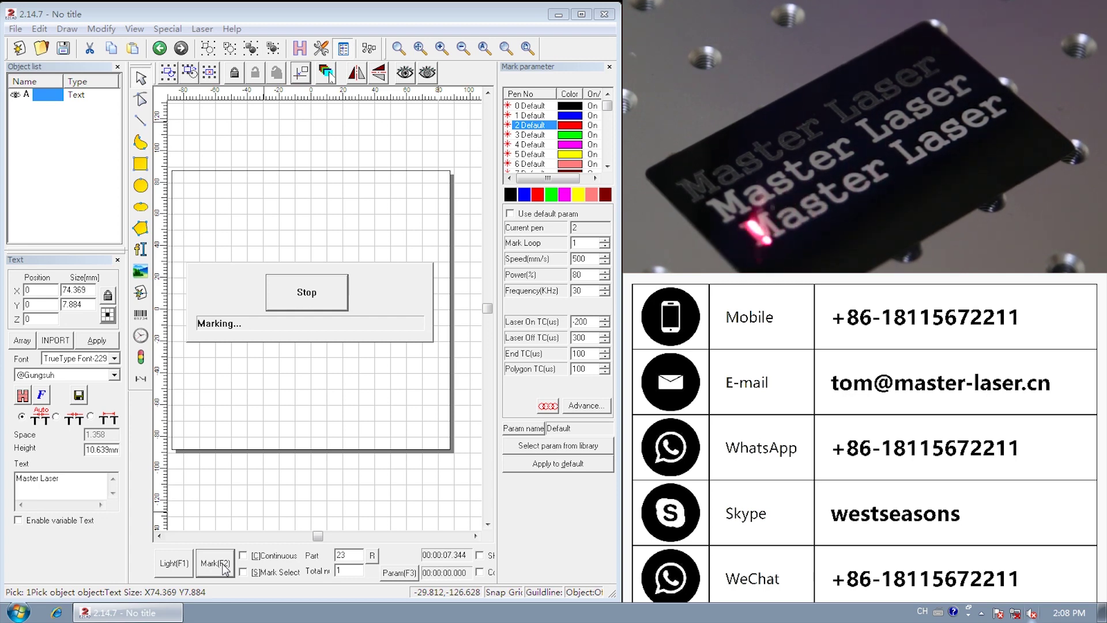
Step: Re-enable Hatch1 so that all three hatches fill the Master Laser text, and apply the hatch
click(299, 48)
click(190, 199)
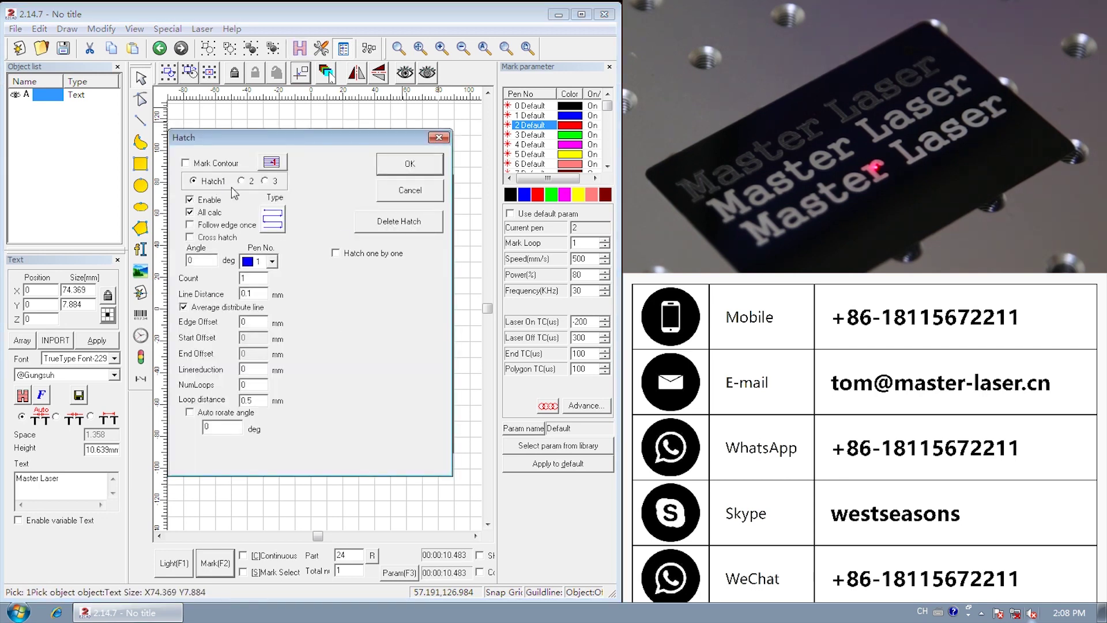
click(242, 181)
click(264, 180)
click(410, 164)
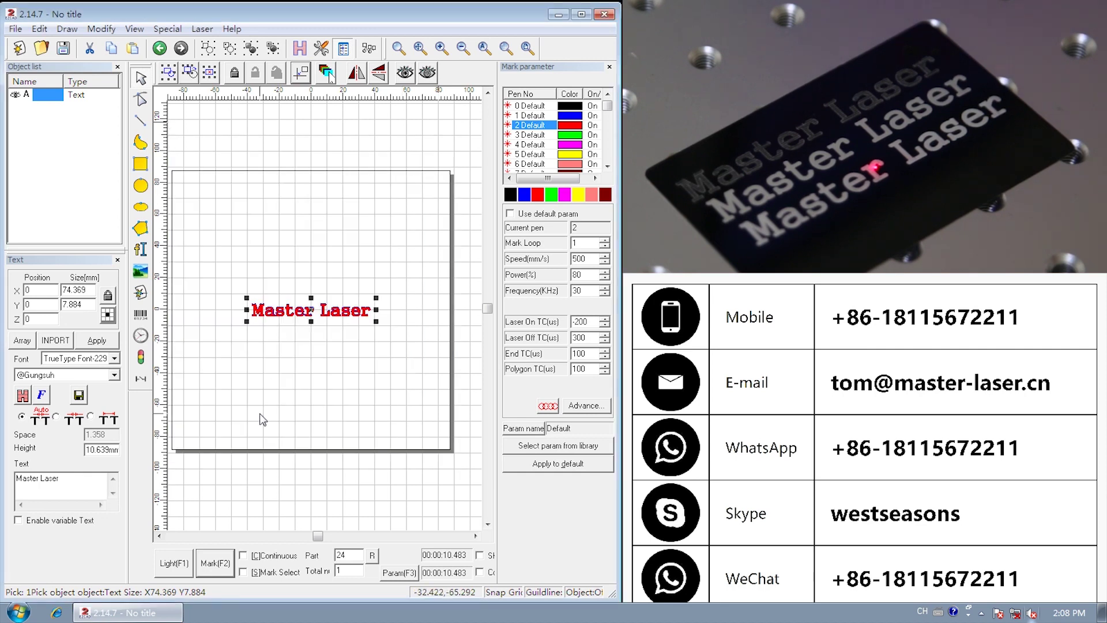
Step: Preview the marking area with the red light and mark the text filled with all three hatches
click(175, 568)
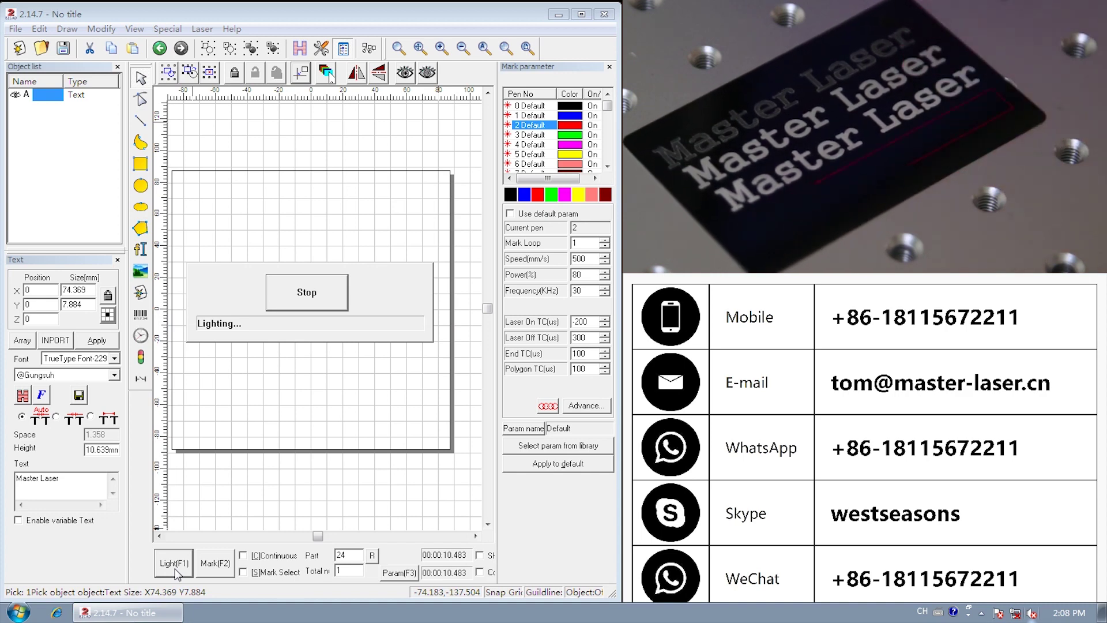
click(326, 292)
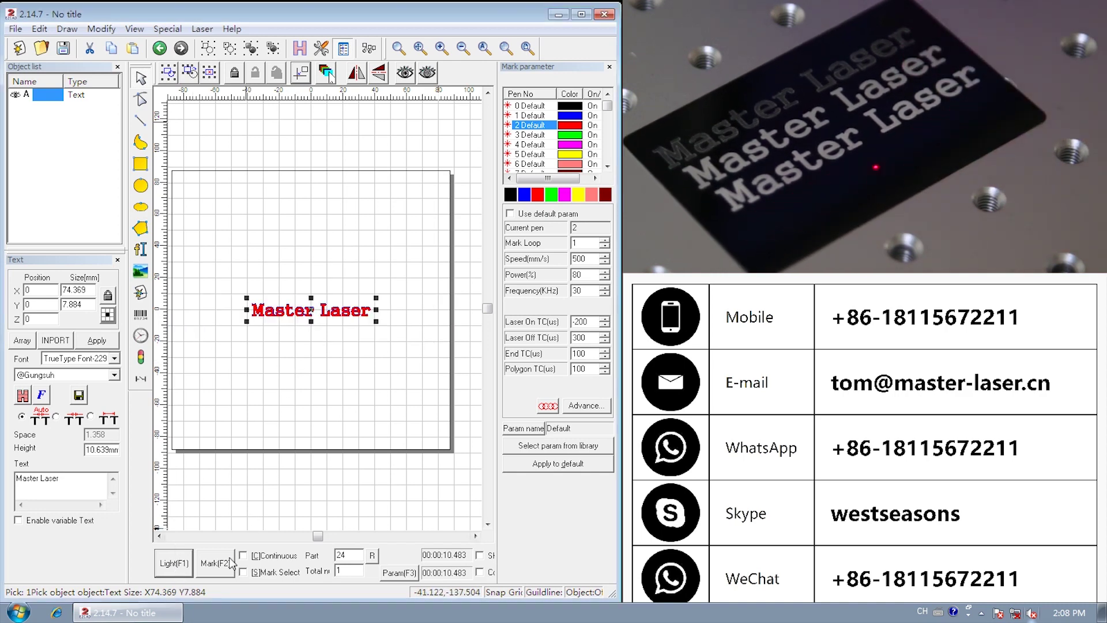
click(218, 568)
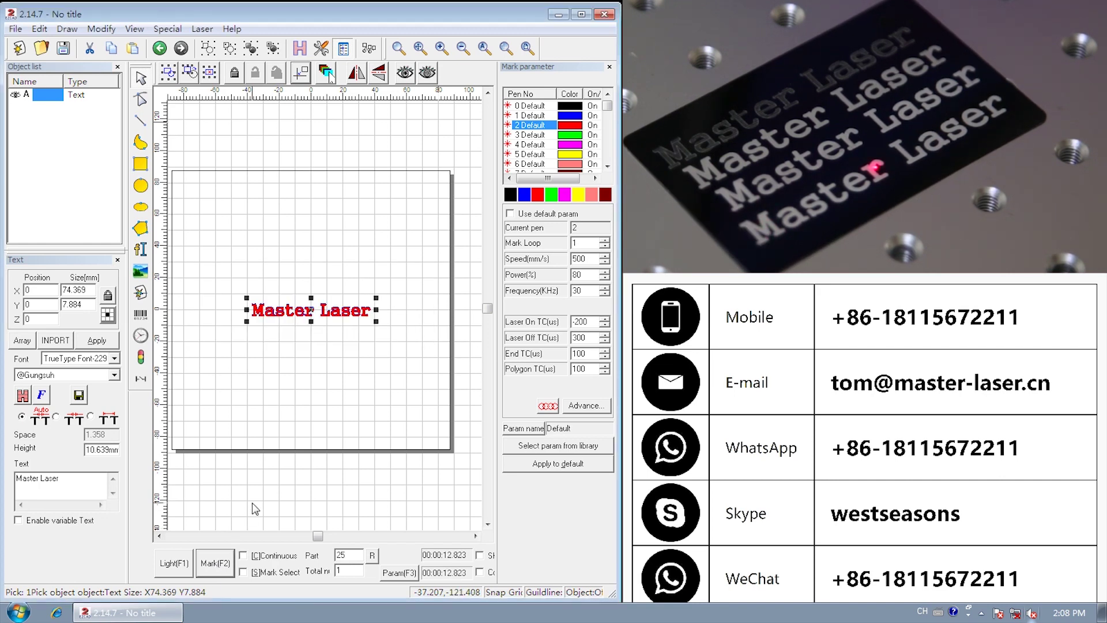
Step: Disable Hatch 2 and Hatch 3 for the Master Laser text, keep Hatch1 enabled, and apply the hatch
click(299, 48)
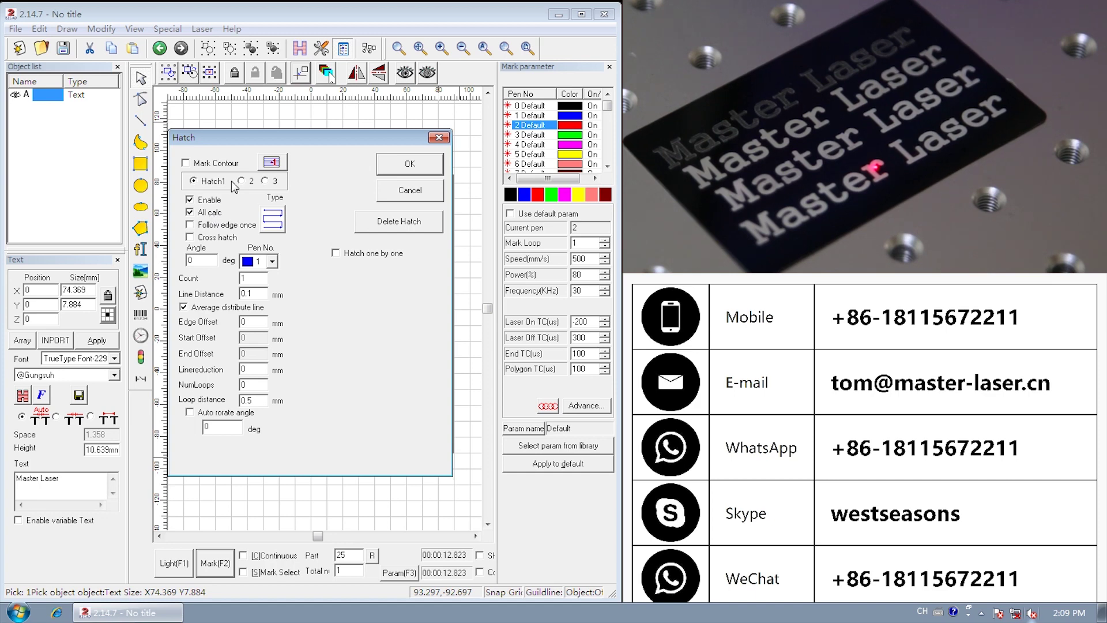
click(249, 182)
click(267, 182)
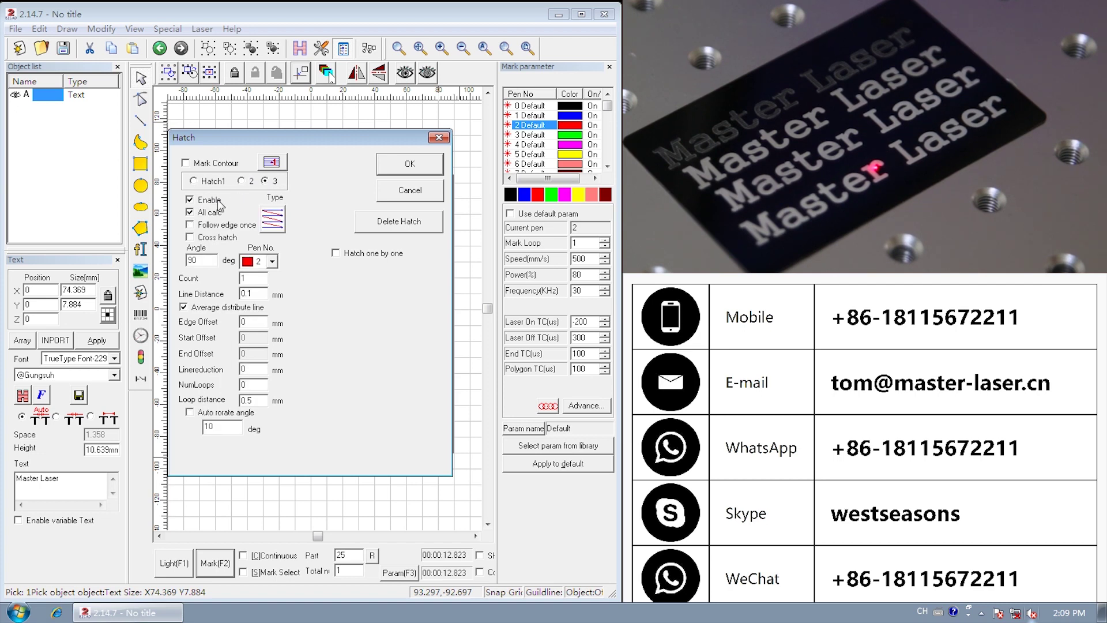
click(195, 180)
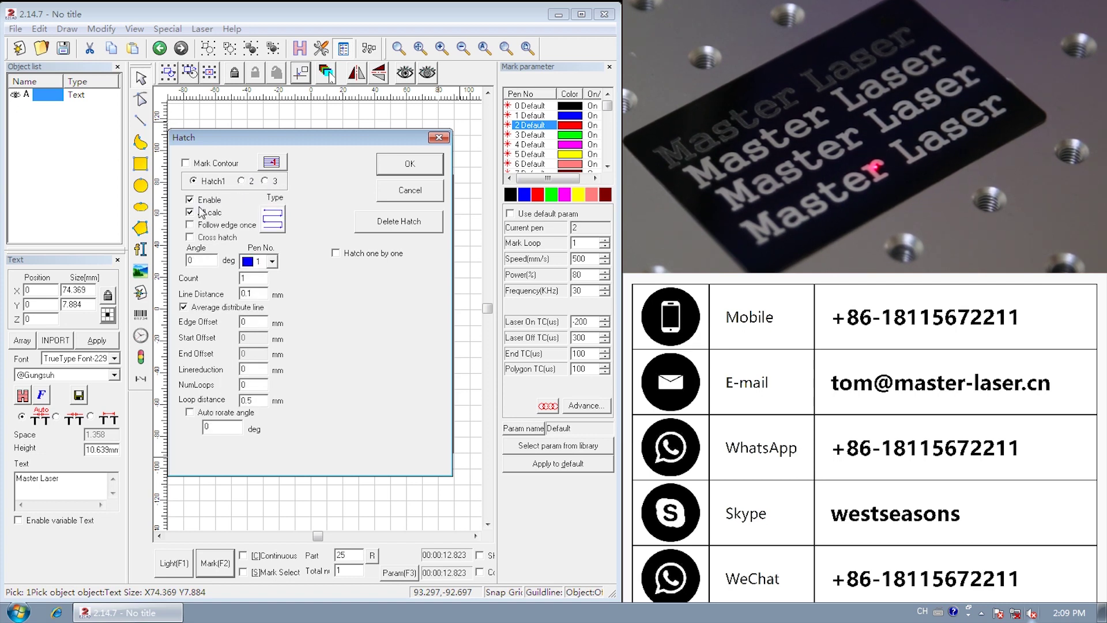
click(430, 164)
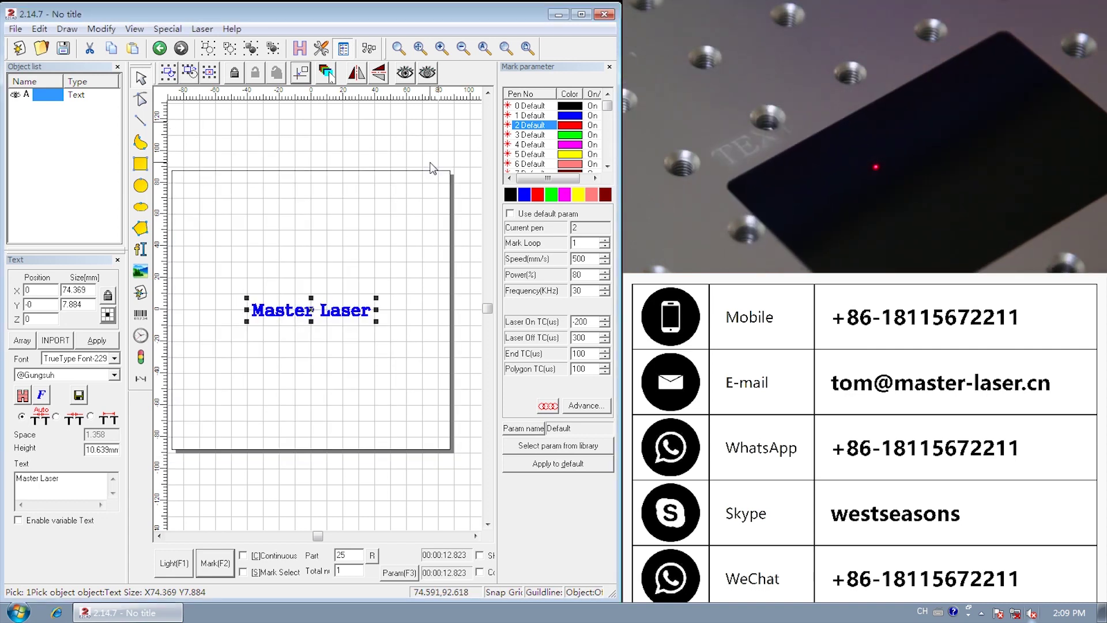
Step: Preview the marking area on the blank card and mark the text with Hatch1 and All calc on
click(173, 563)
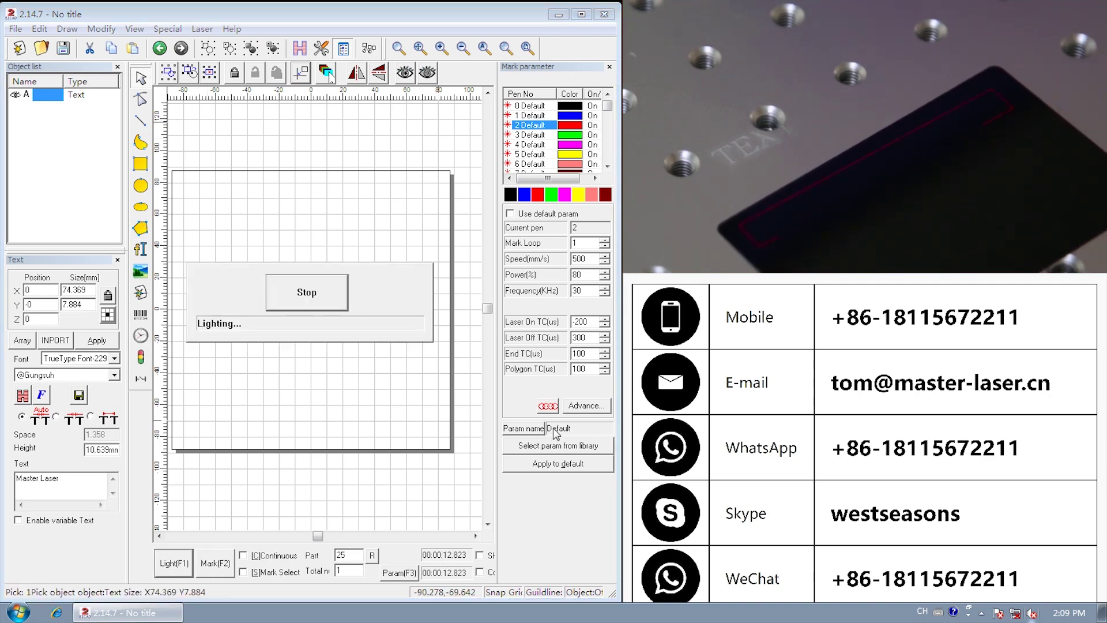
click(297, 308)
click(224, 566)
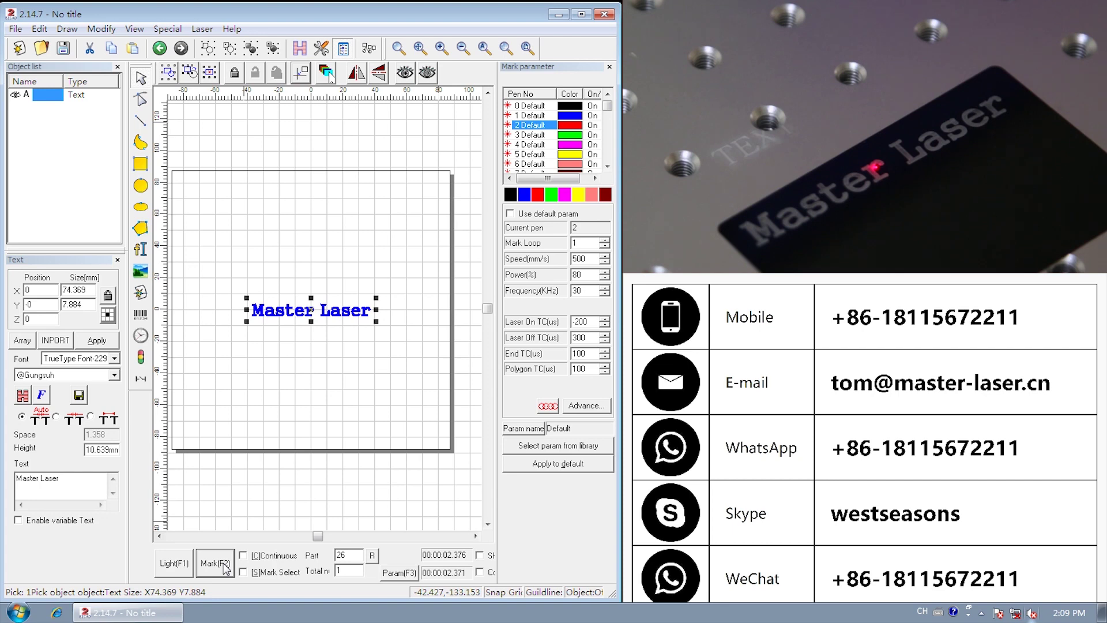
Step: Turn off All calc for the text's Hatch1, and mark the text again after previewing its position on the card
click(300, 48)
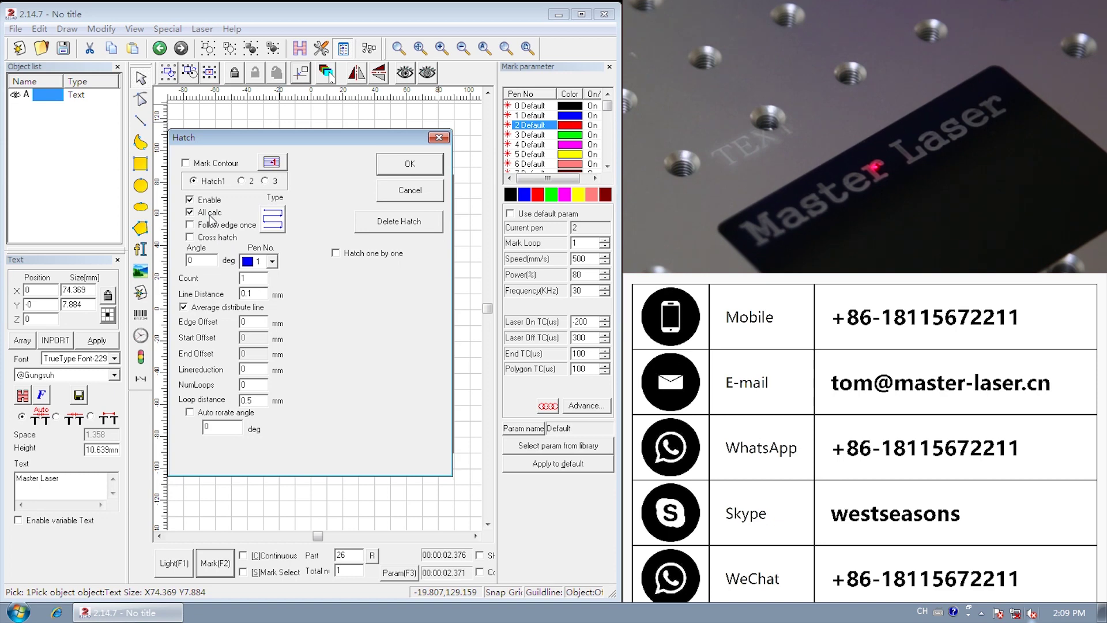
click(409, 163)
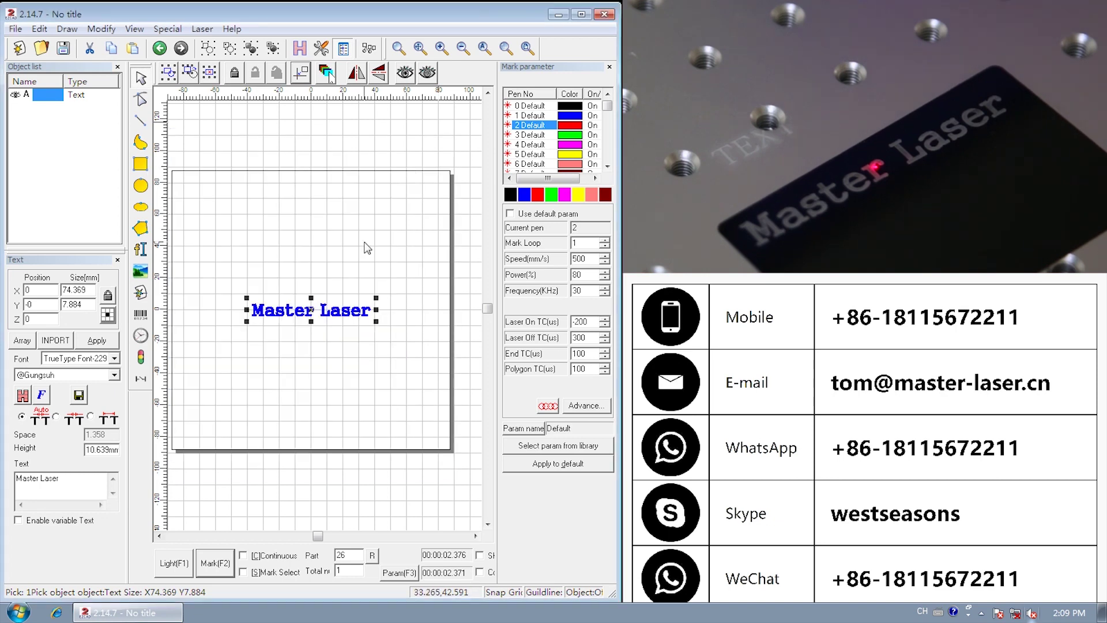
click(183, 563)
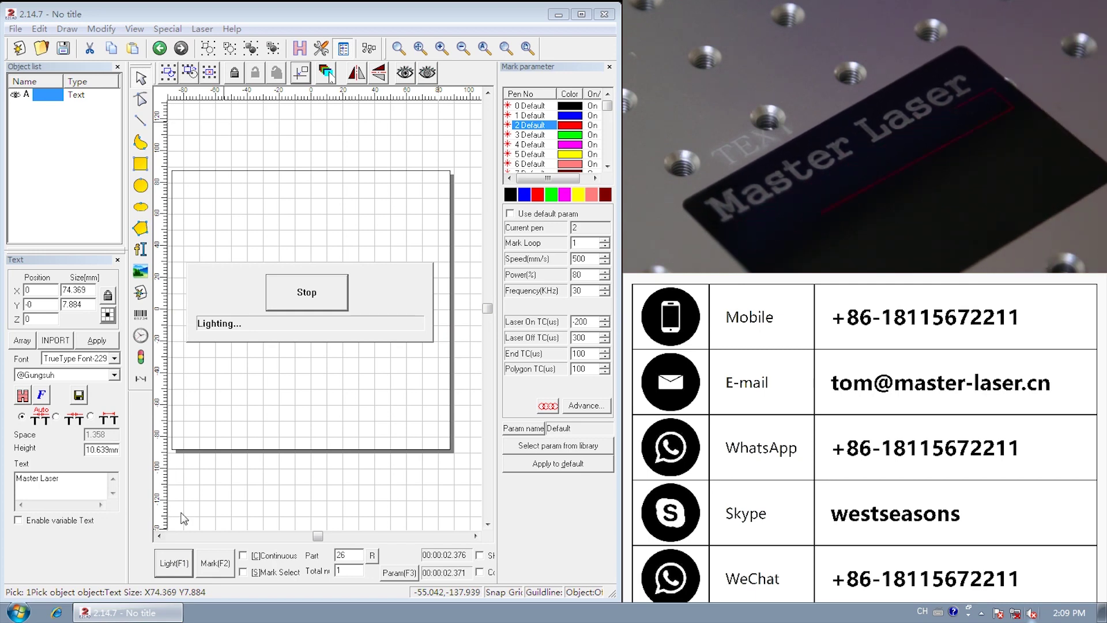
click(300, 299)
click(219, 568)
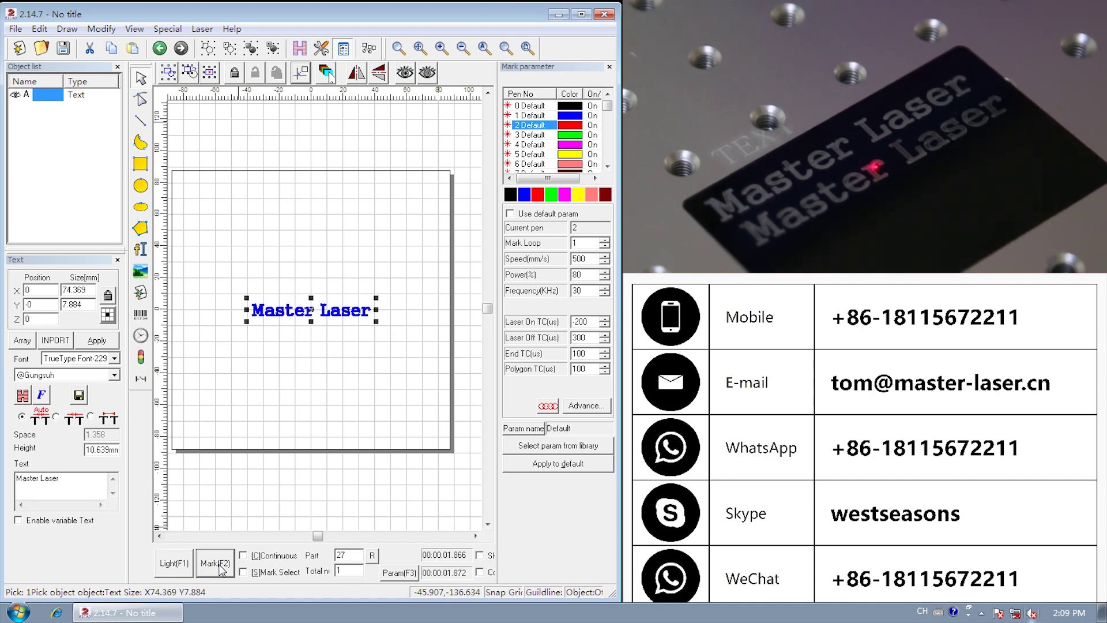
Step: Apply Hatch1 with All calc and a 0.5 mm line distance to the MASTER LASER text, and mark it after previewing its position
click(299, 48)
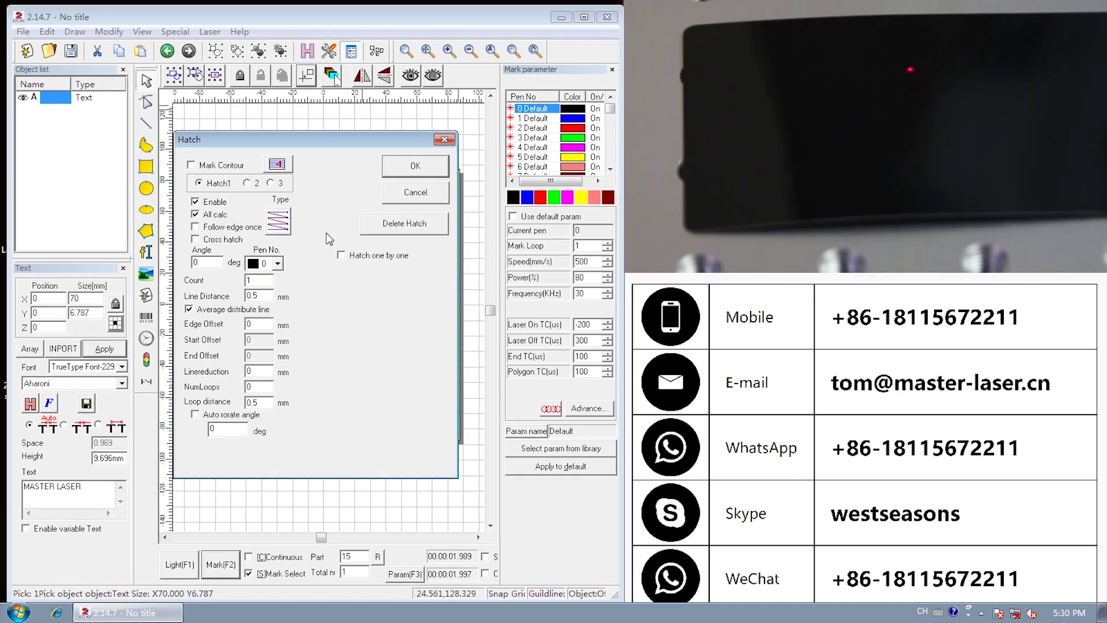
click(413, 173)
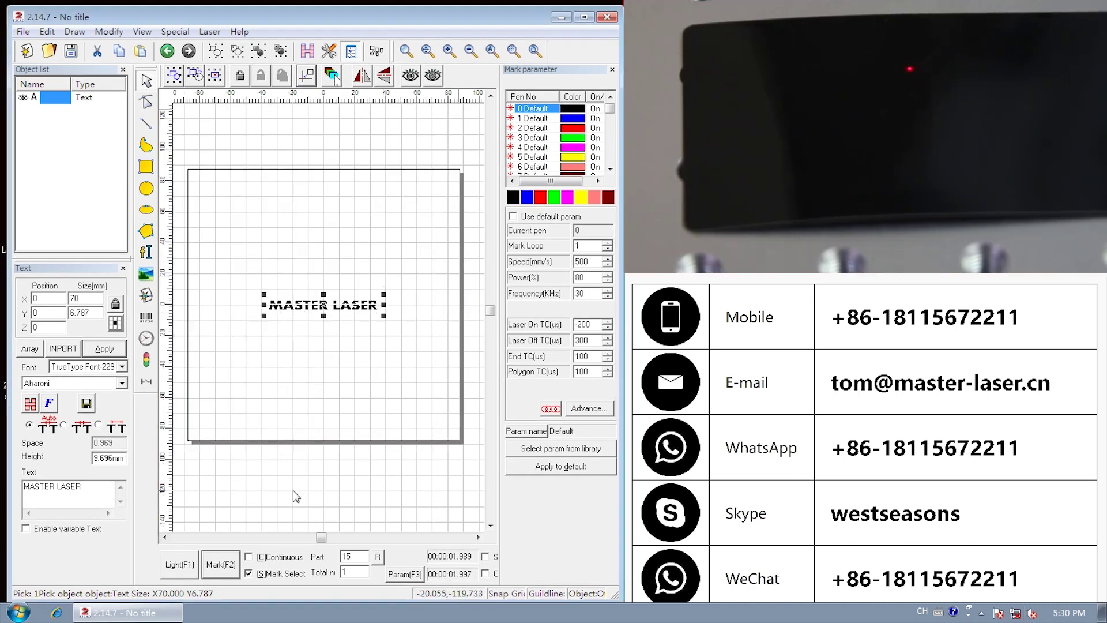
click(182, 565)
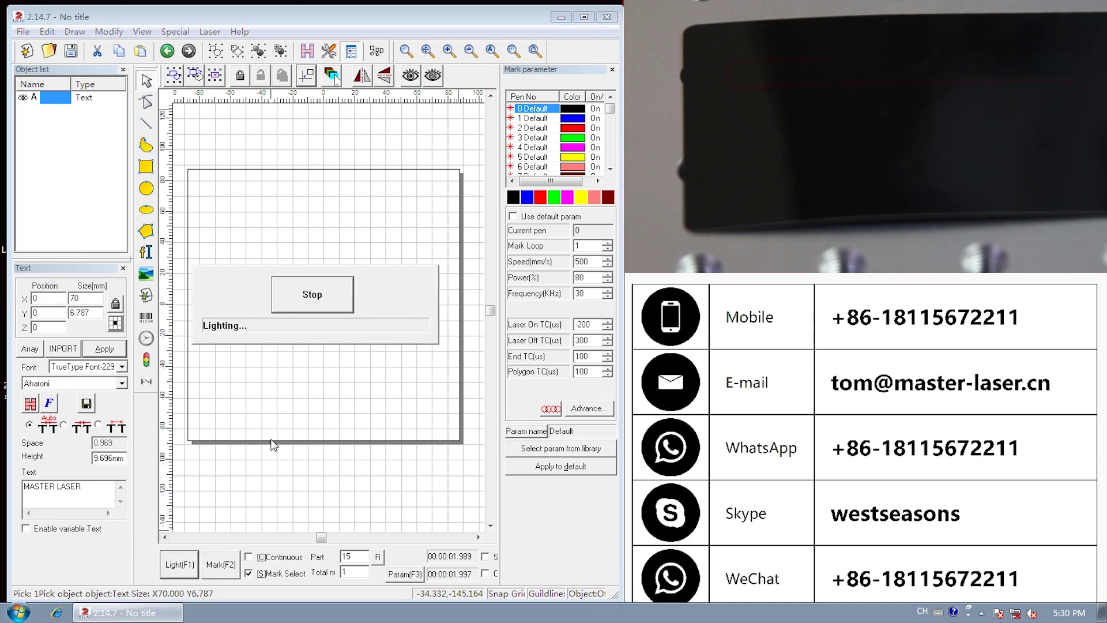
click(337, 295)
click(223, 566)
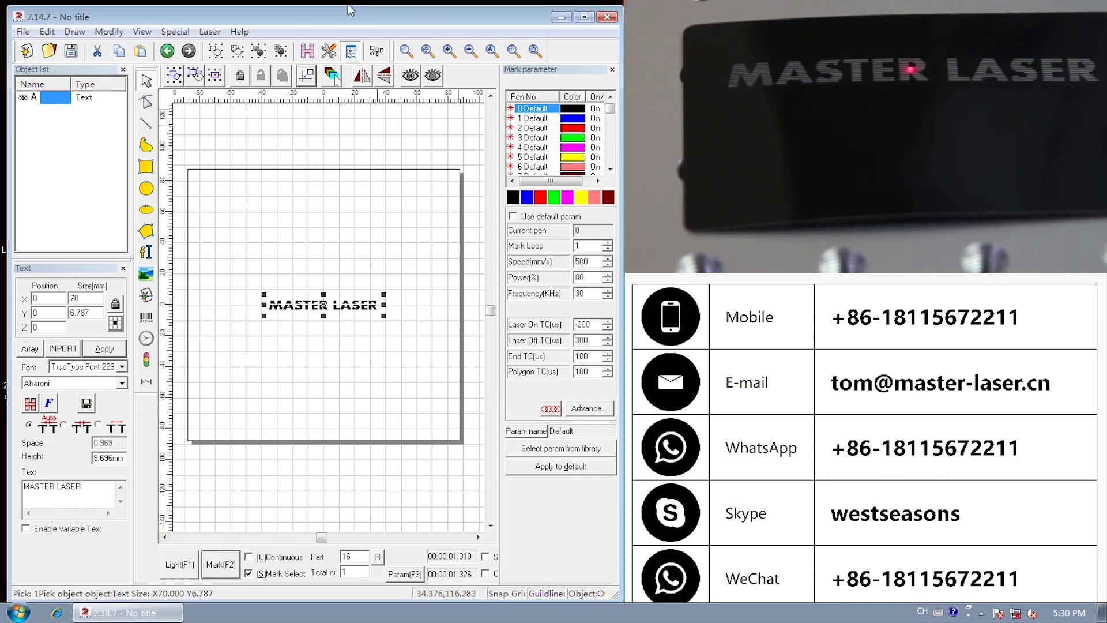
Step: Revise the hatch of the MASTER LASER text, and mark it below the first line after previewing its position on the card
click(307, 50)
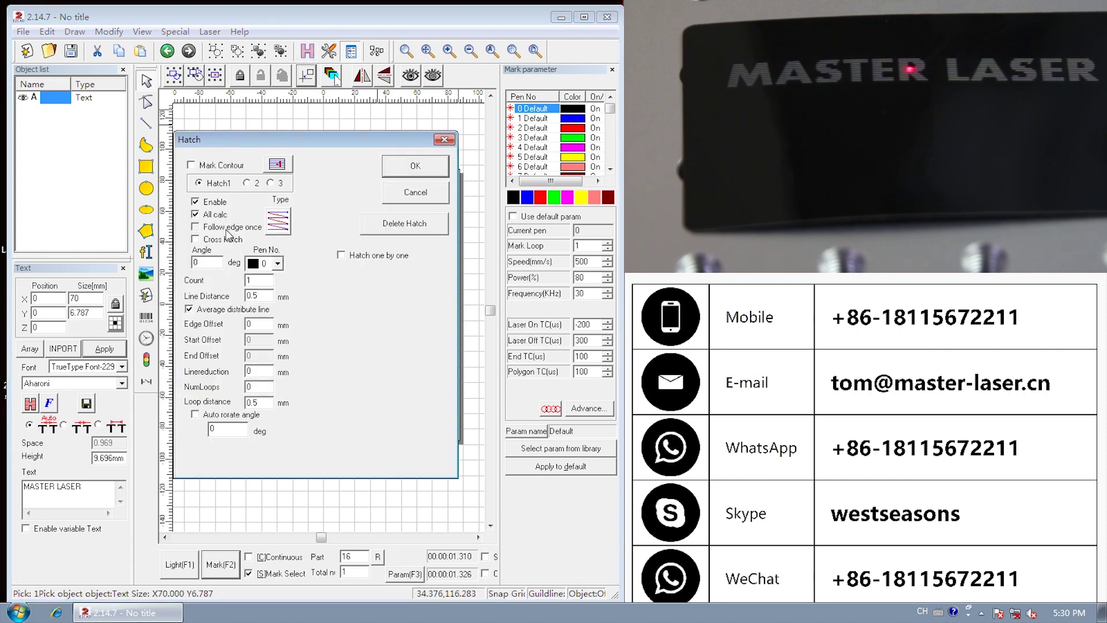
click(415, 166)
click(188, 567)
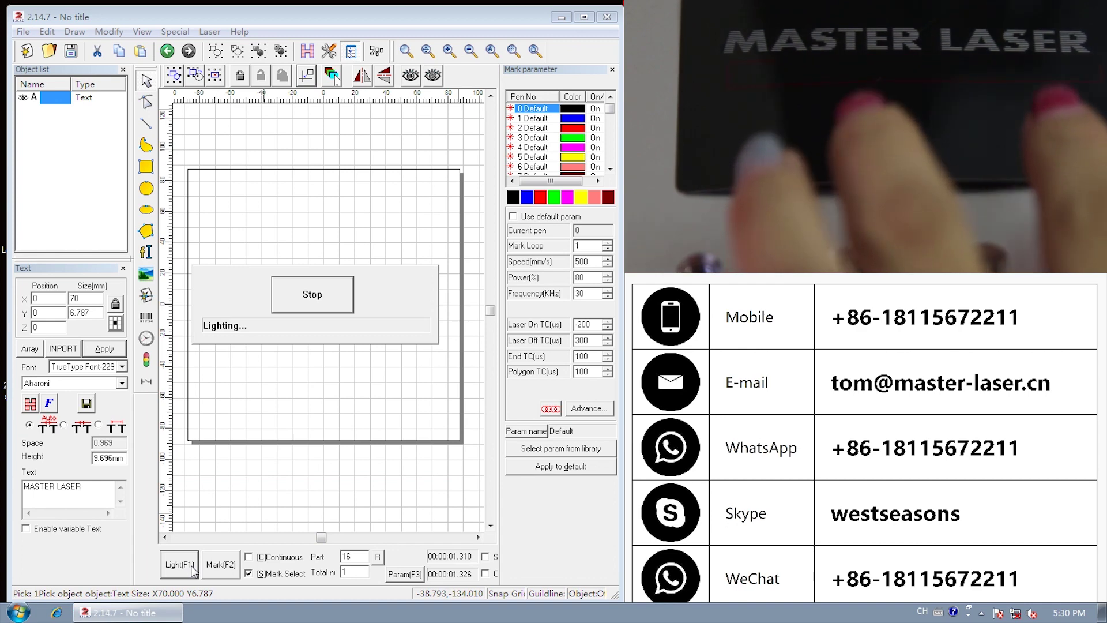
click(314, 293)
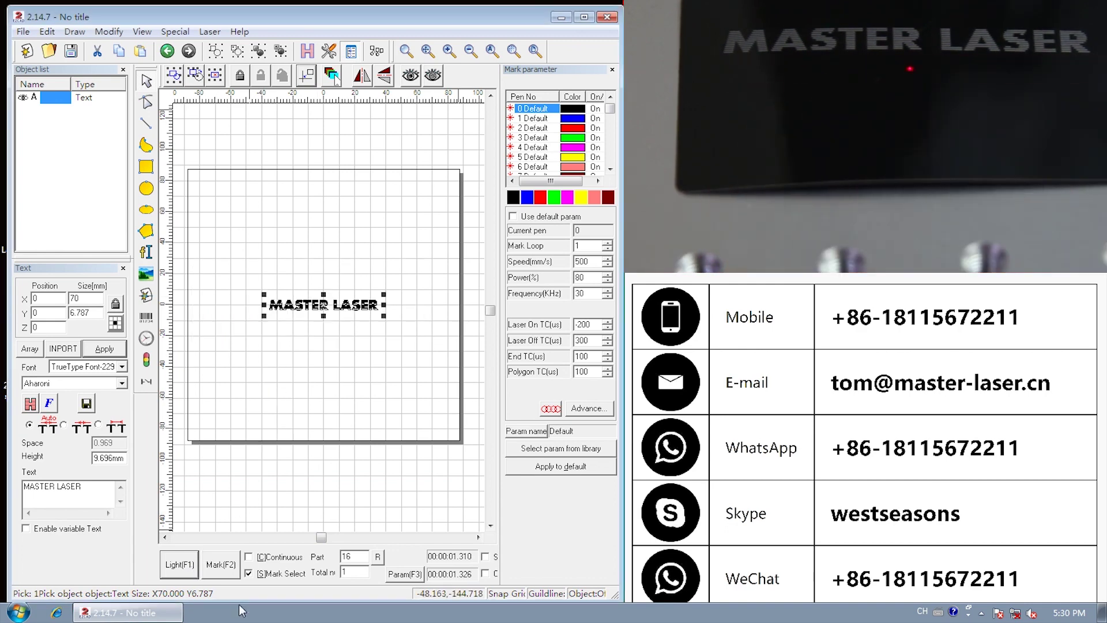
click(221, 565)
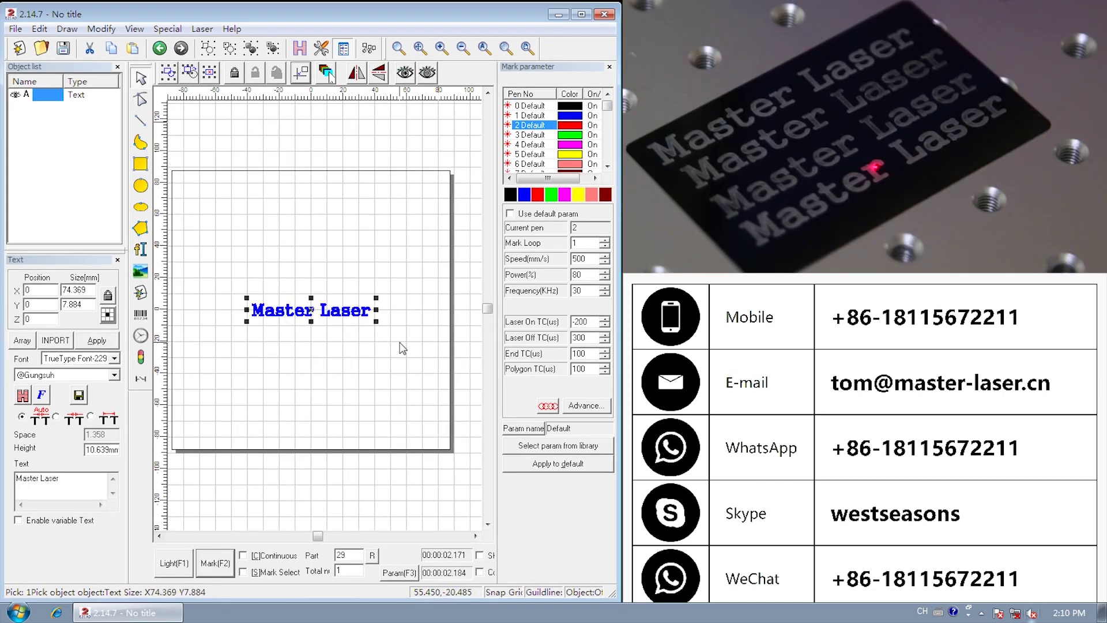
Step: Preview the roughly 50 mm square hatch on a blank card and mark it with Follow edge once enabled at 1500 mm/s
click(299, 49)
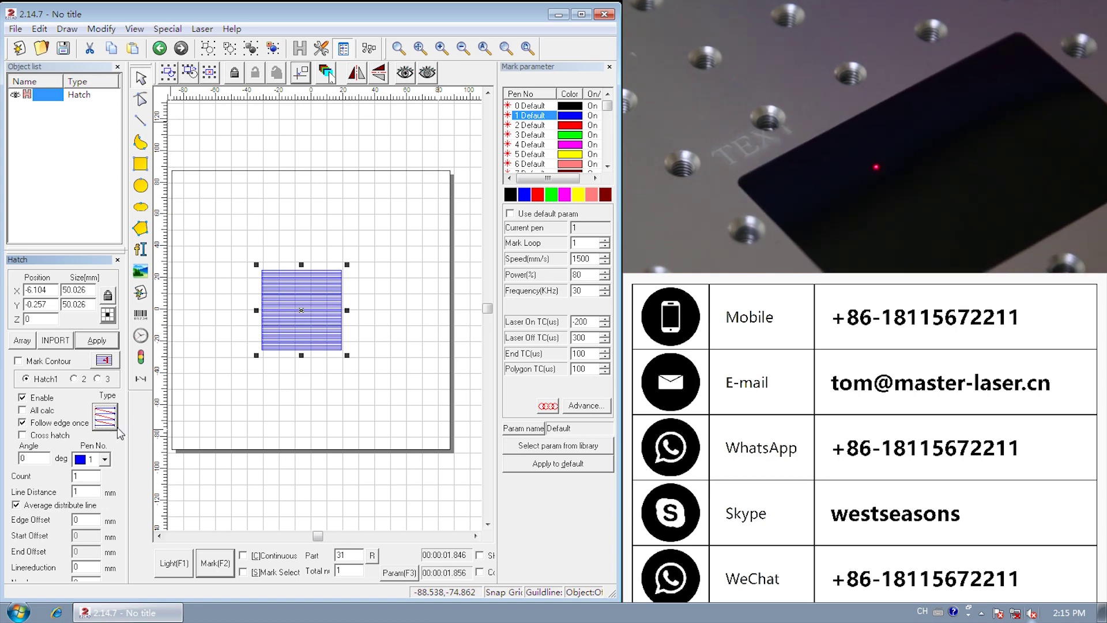
click(173, 563)
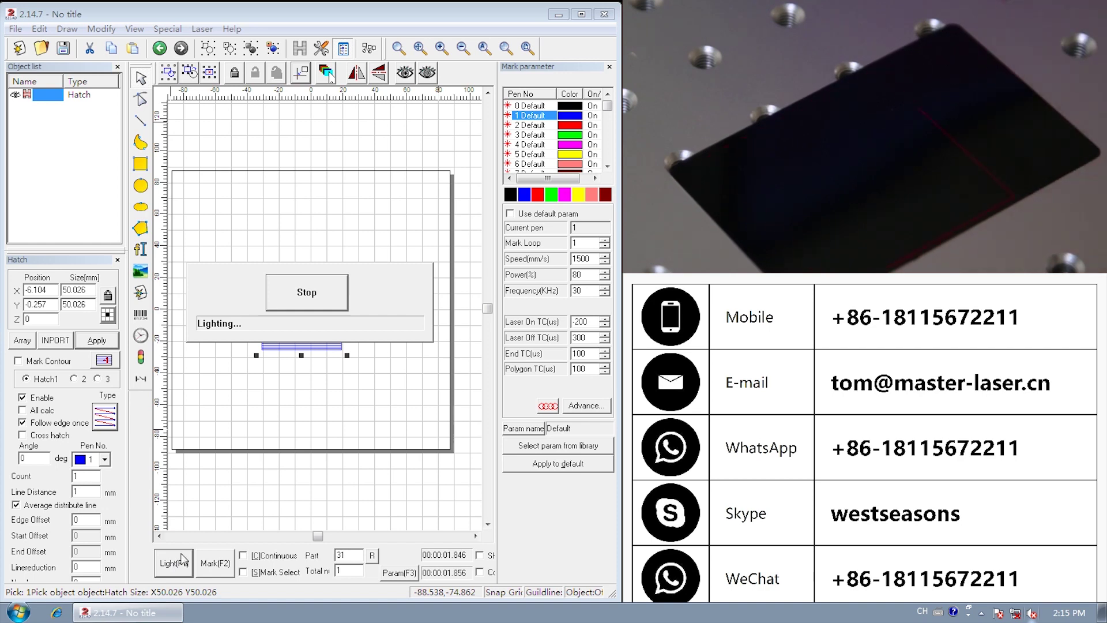
click(324, 288)
click(216, 563)
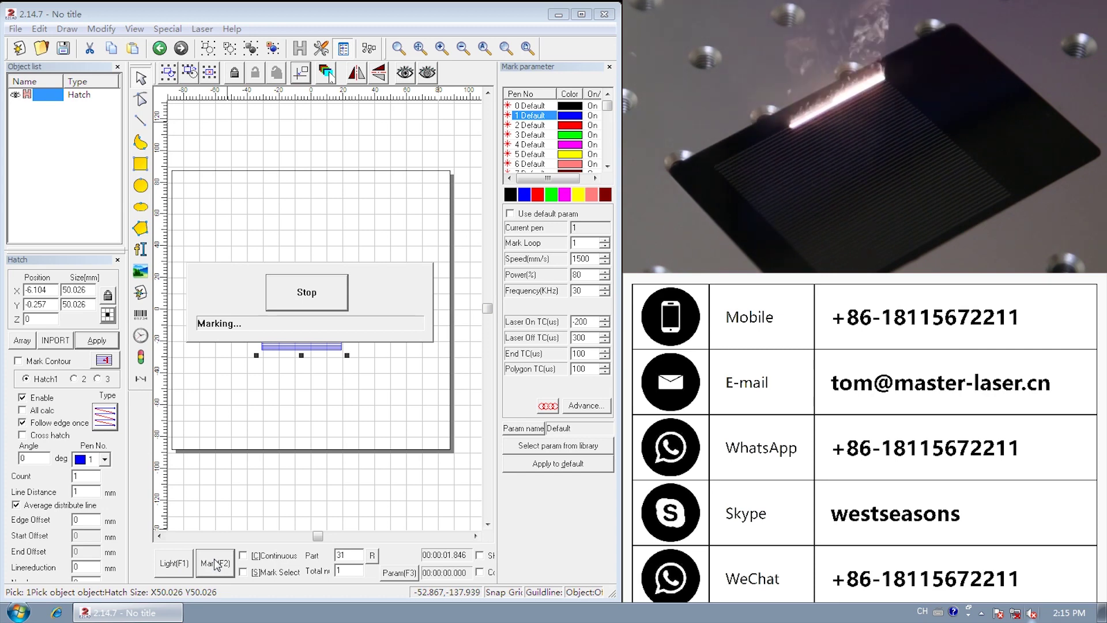
Step: Change the square's Hatch1 to the connected back-and-forth line type without Follow edge once, and set the speed of pen 1 to 200 mm/s
click(112, 423)
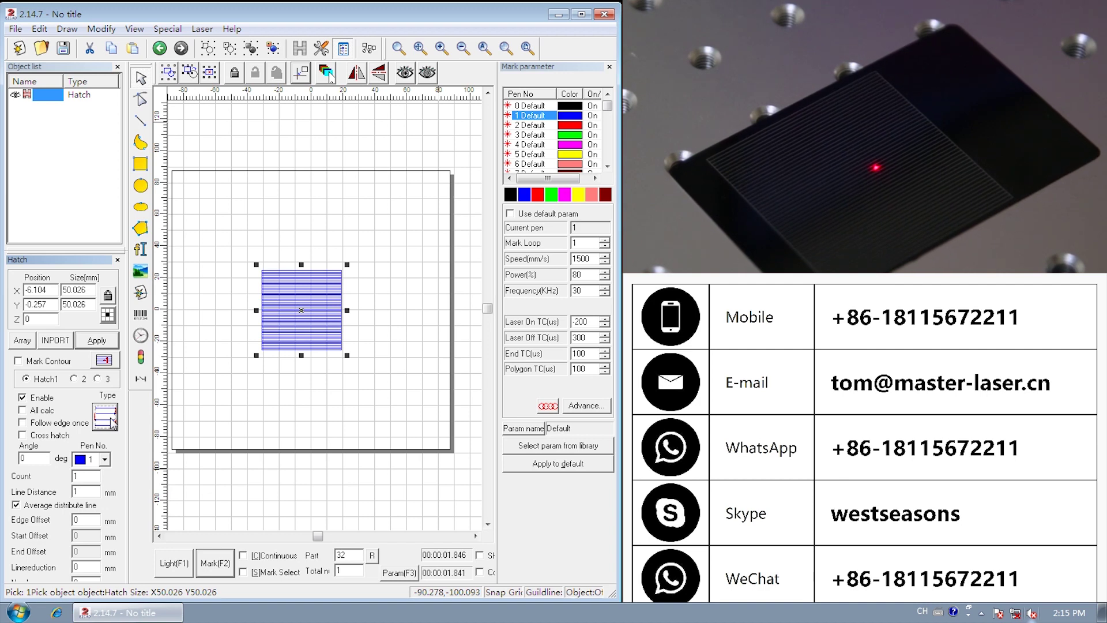
click(587, 259)
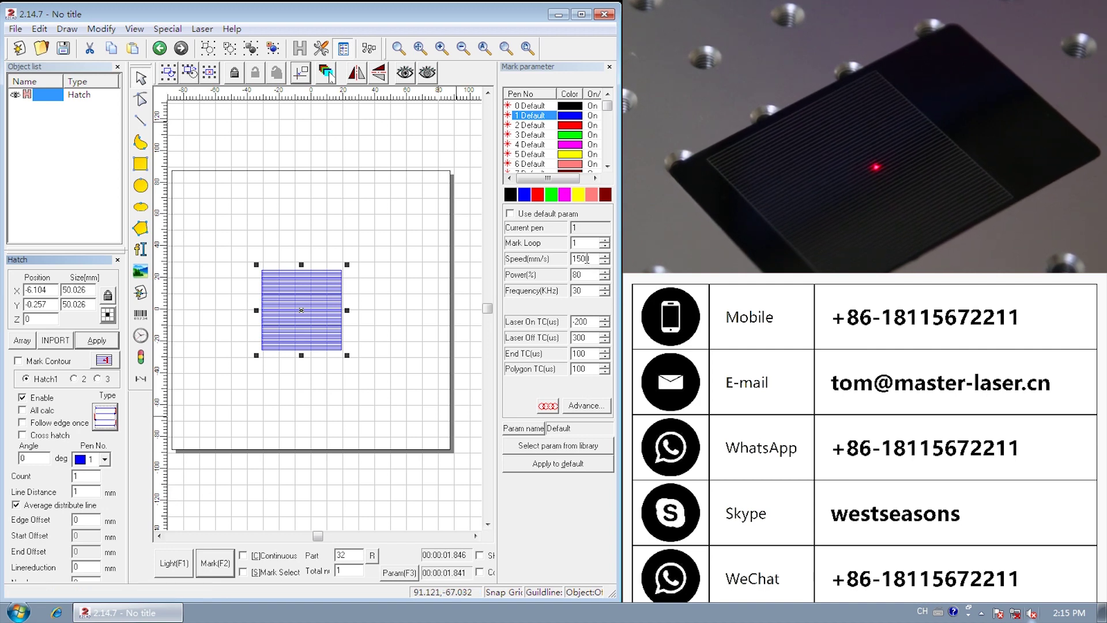
double_click(589, 258)
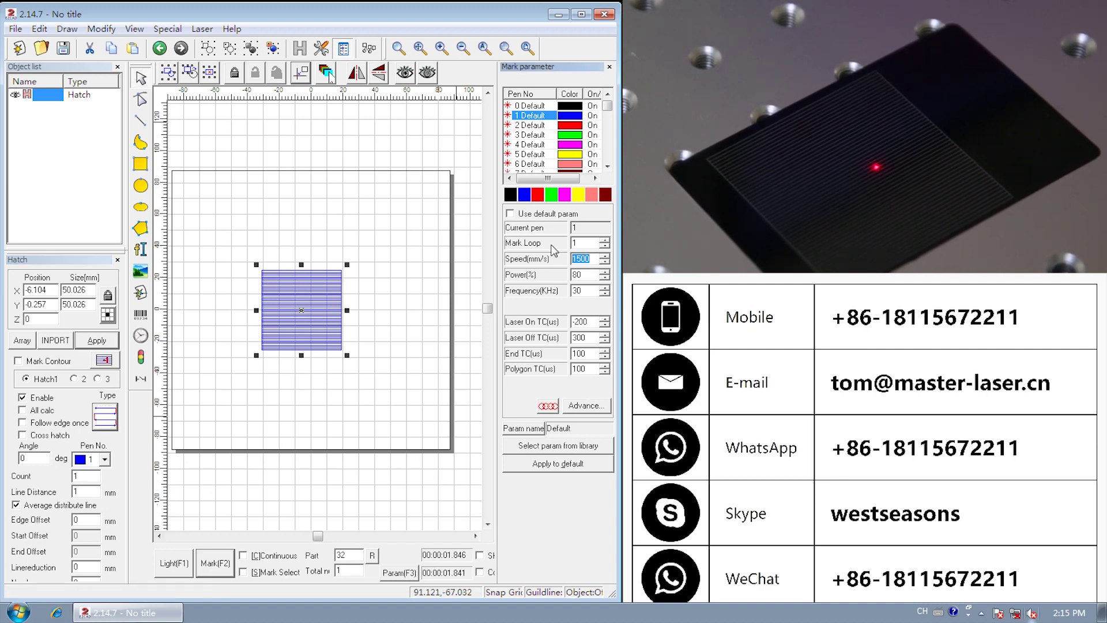
text(20)
key(Return)
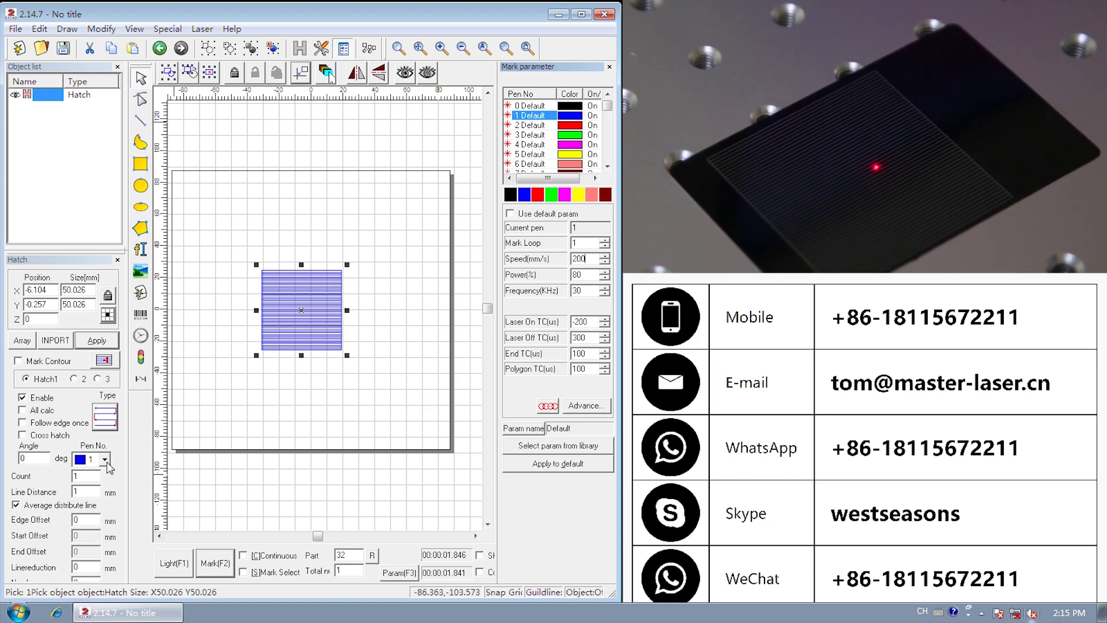
Step: Apply the connected-line hatch to the square and mark it on a blank card after previewing its position with the red light
click(182, 563)
click(180, 568)
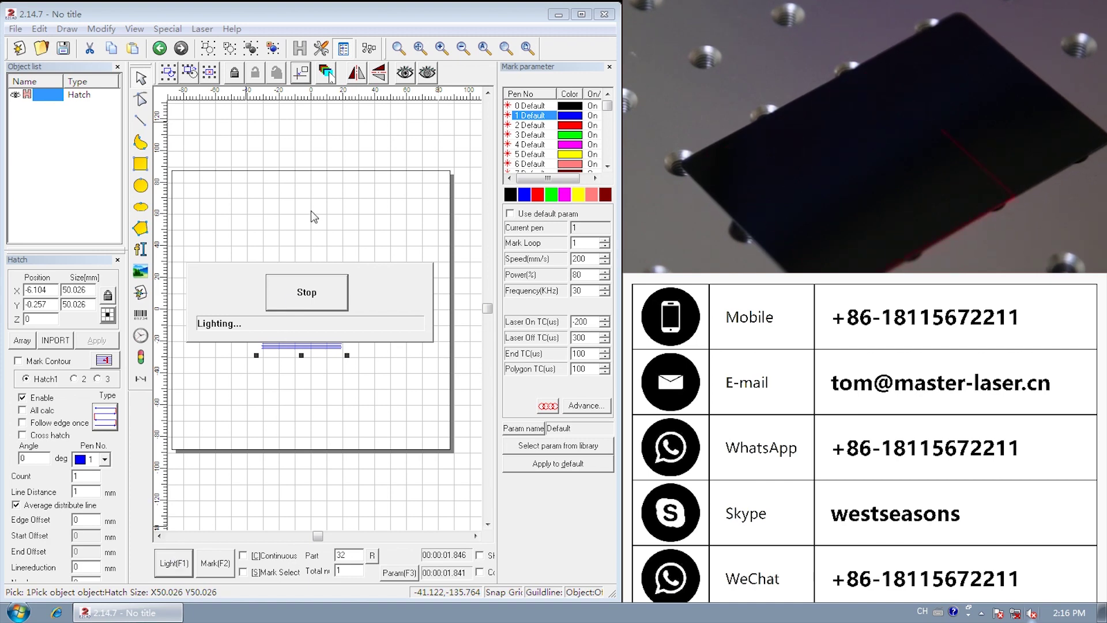
click(318, 292)
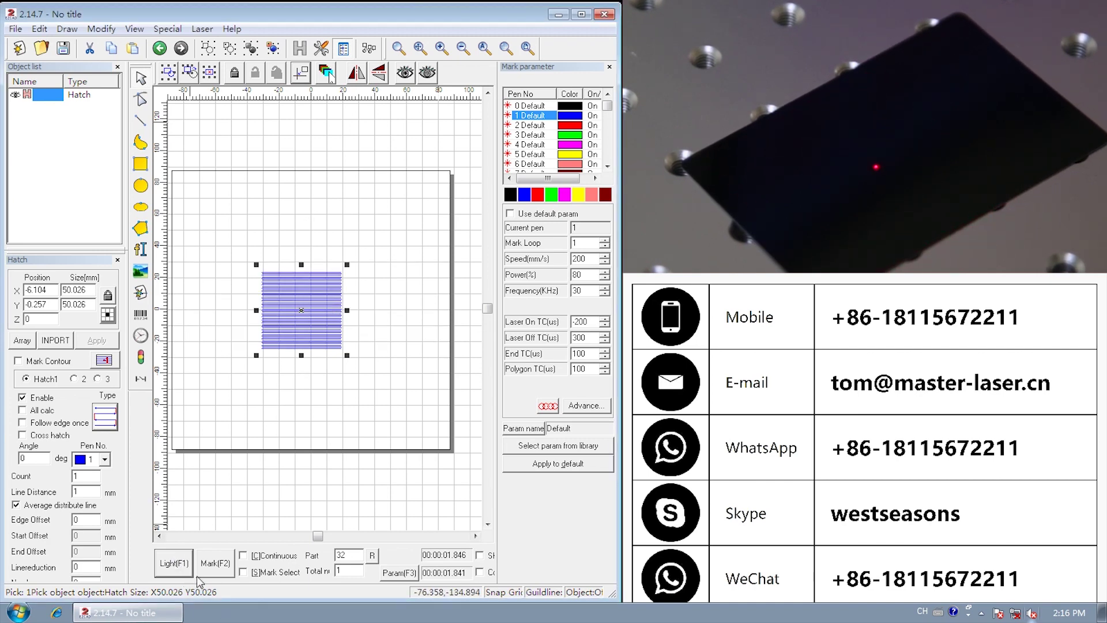
click(216, 565)
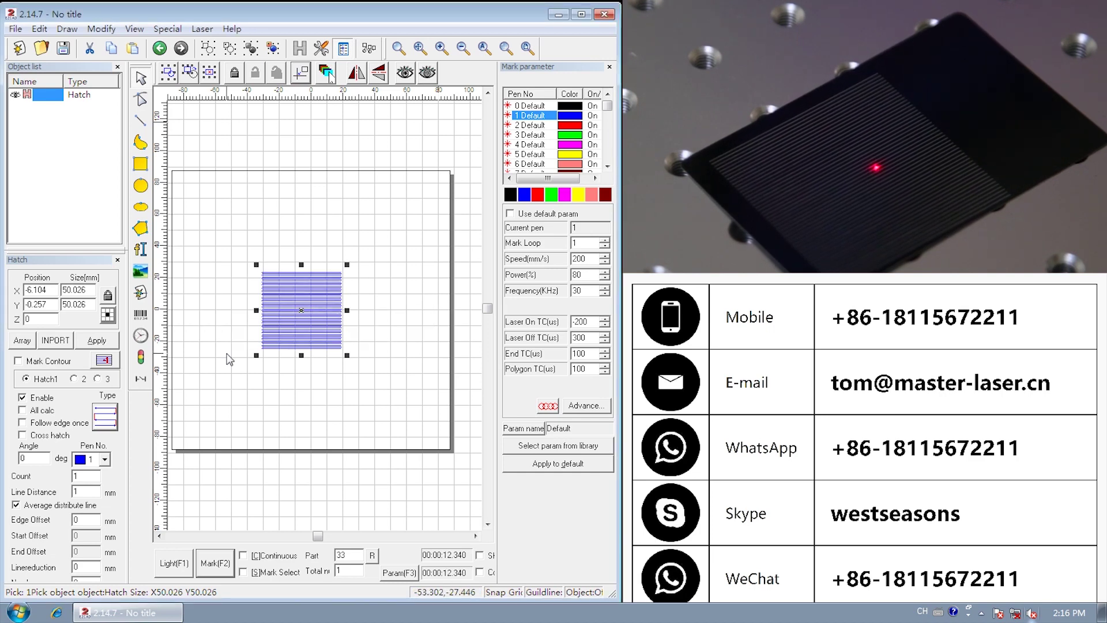
Step: Change the square's Hatch1 to the concentric ring type, apply it, and mark it on a fresh card after previewing its position
click(105, 417)
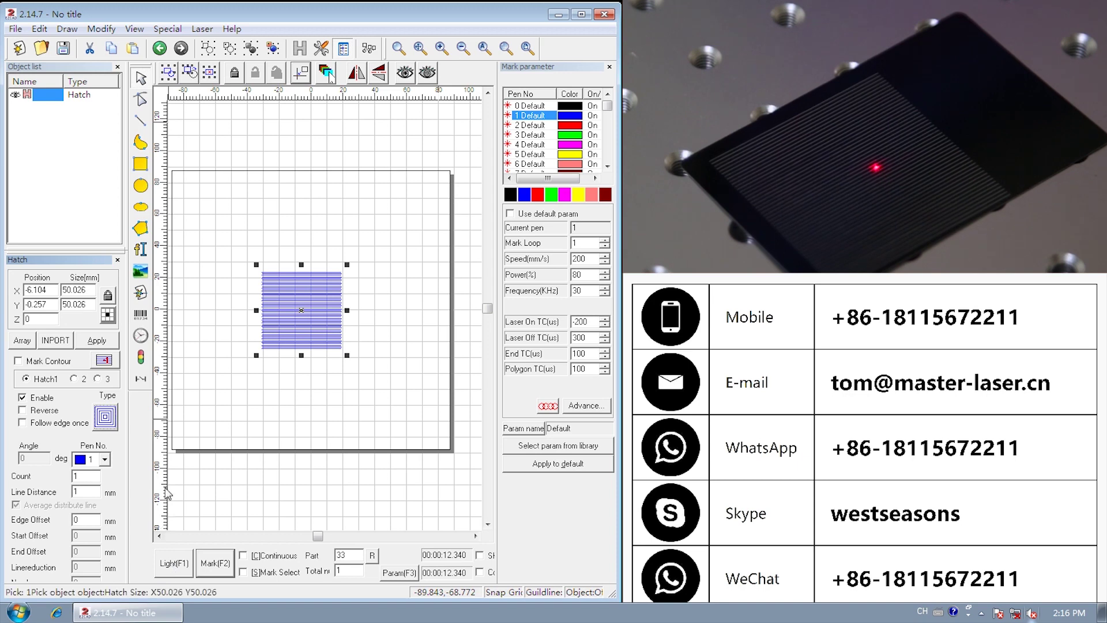
click(103, 341)
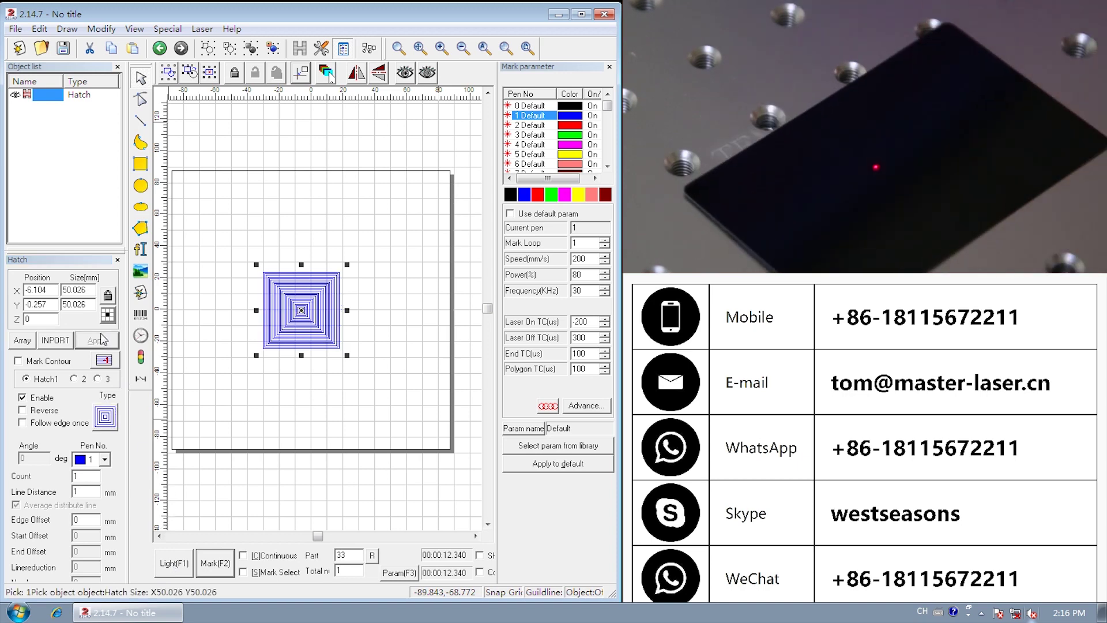
click(173, 562)
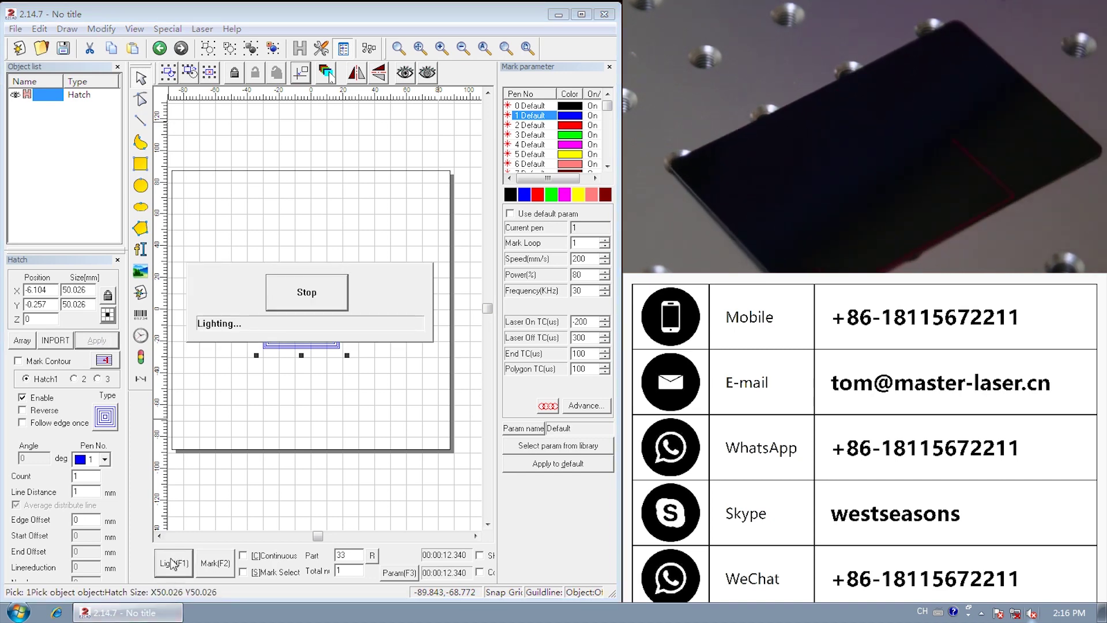
click(280, 286)
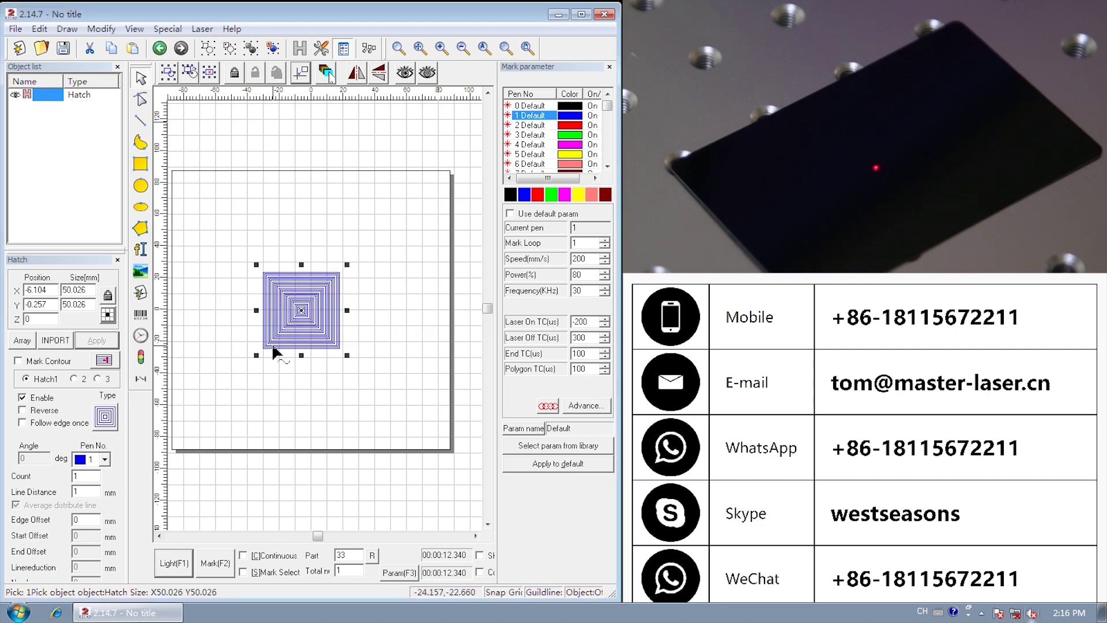
click(217, 567)
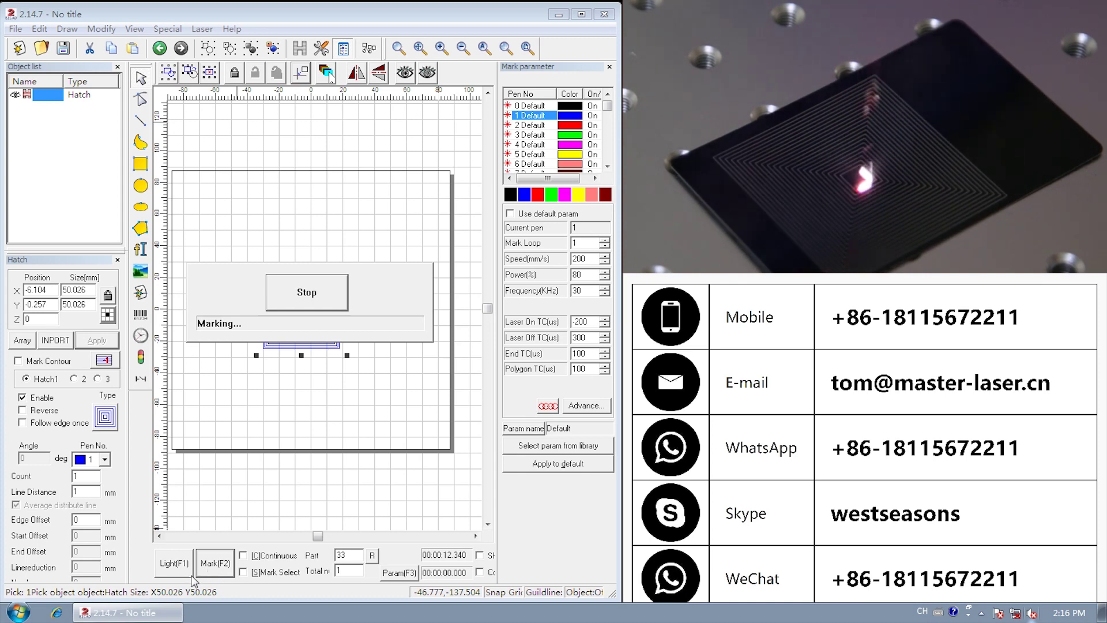
Step: Enable Reverse for the square's concentric ring hatch and mark it on a new card after previewing its position
click(39, 411)
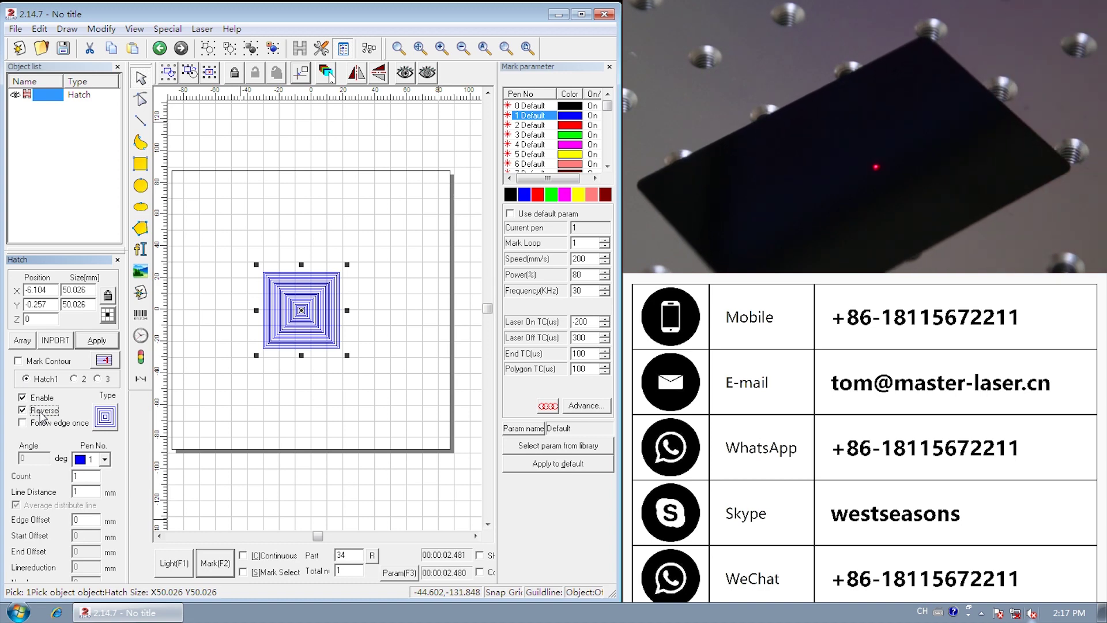
click(173, 565)
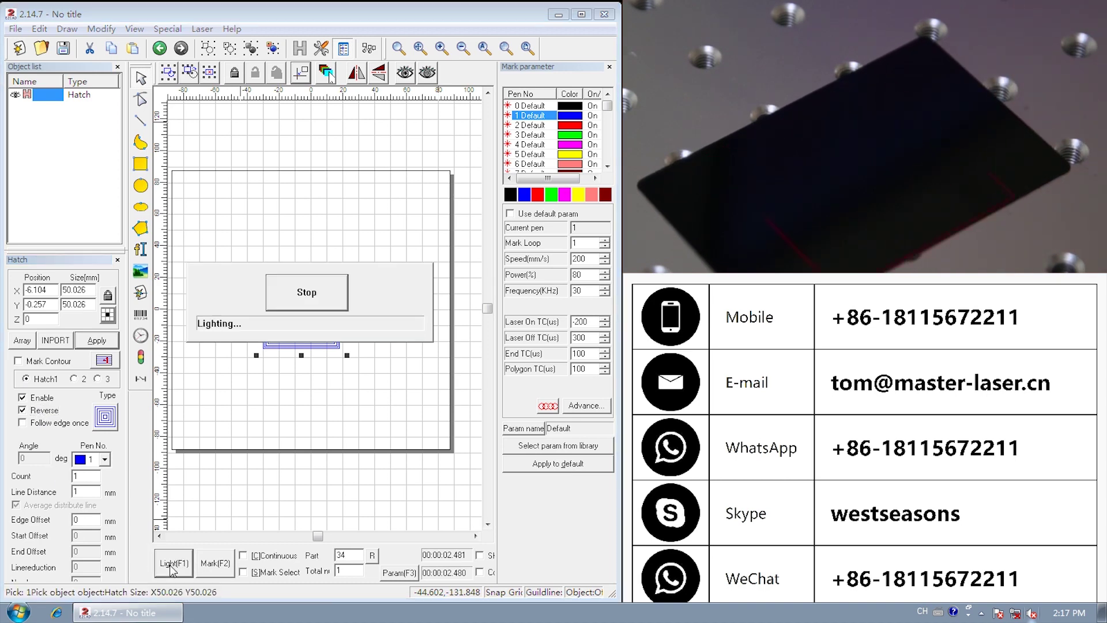
click(327, 293)
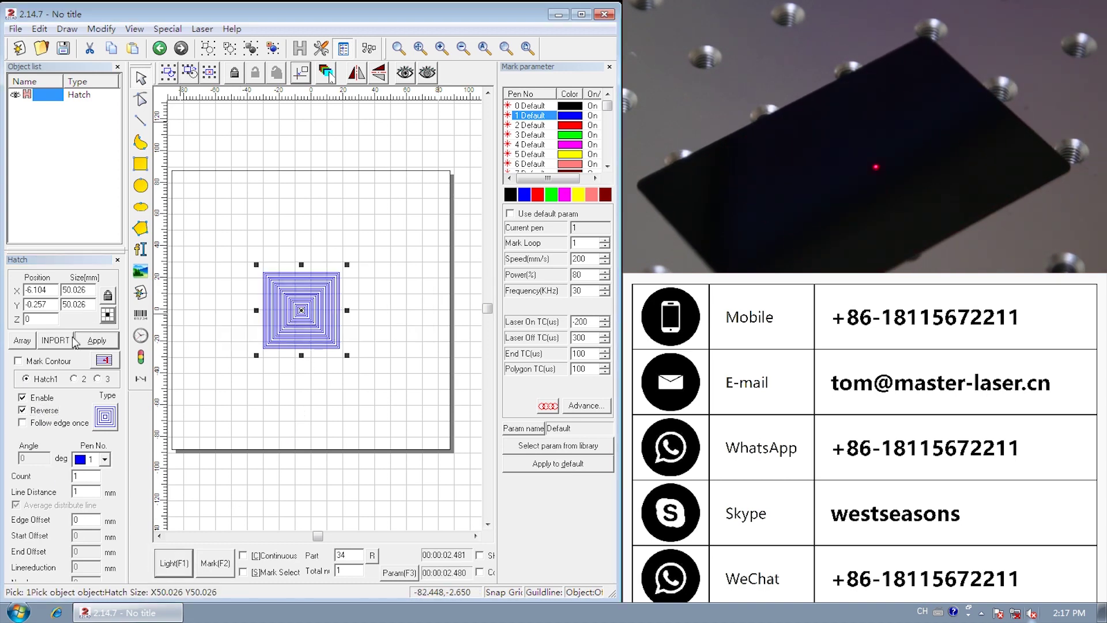
click(228, 567)
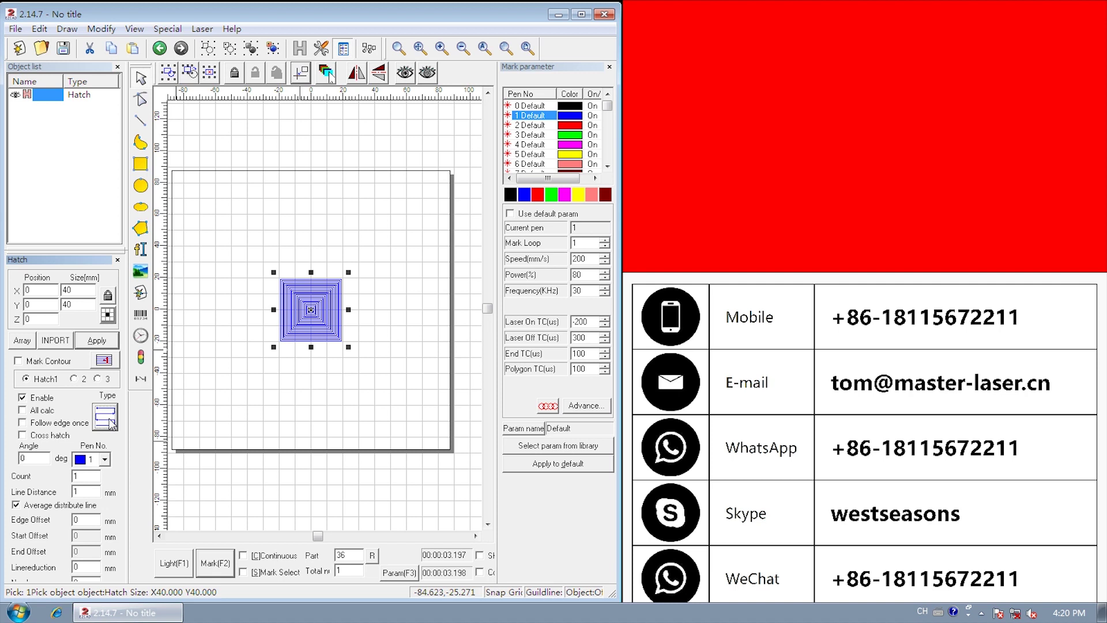
Step: Apply the connected back-and-forth line hatch to the 40 mm square, and mark it after previewing its position
click(107, 342)
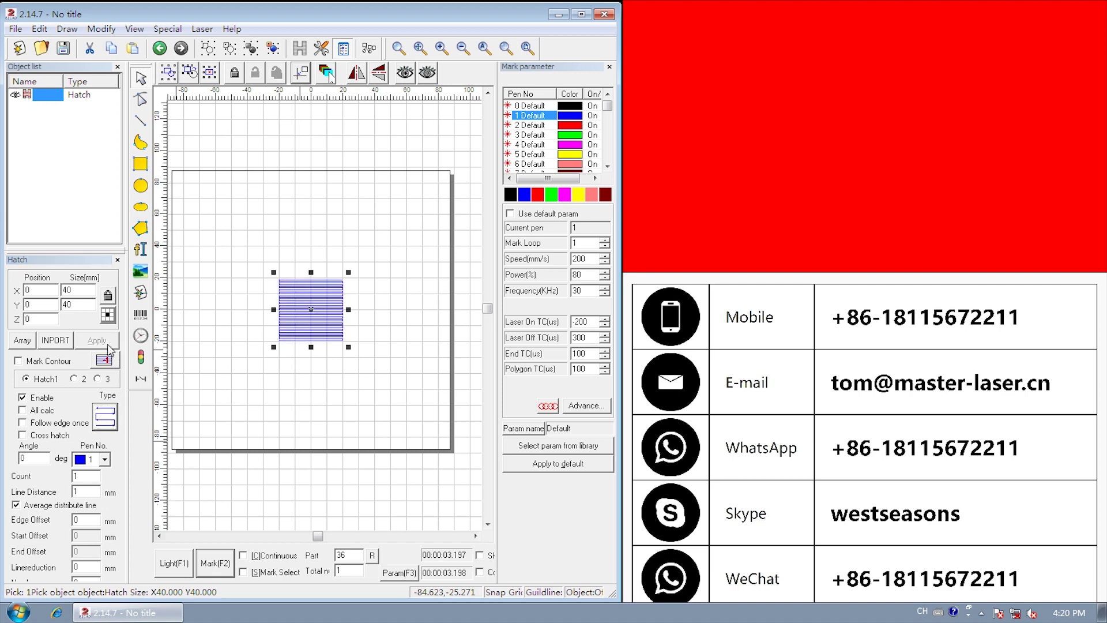
click(176, 567)
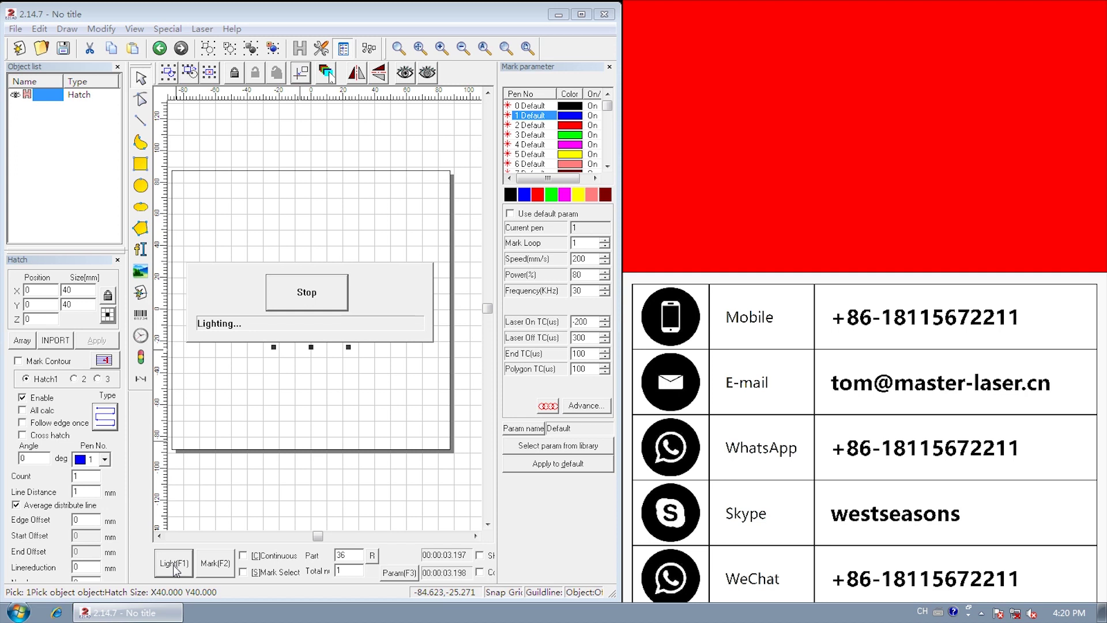
click(296, 297)
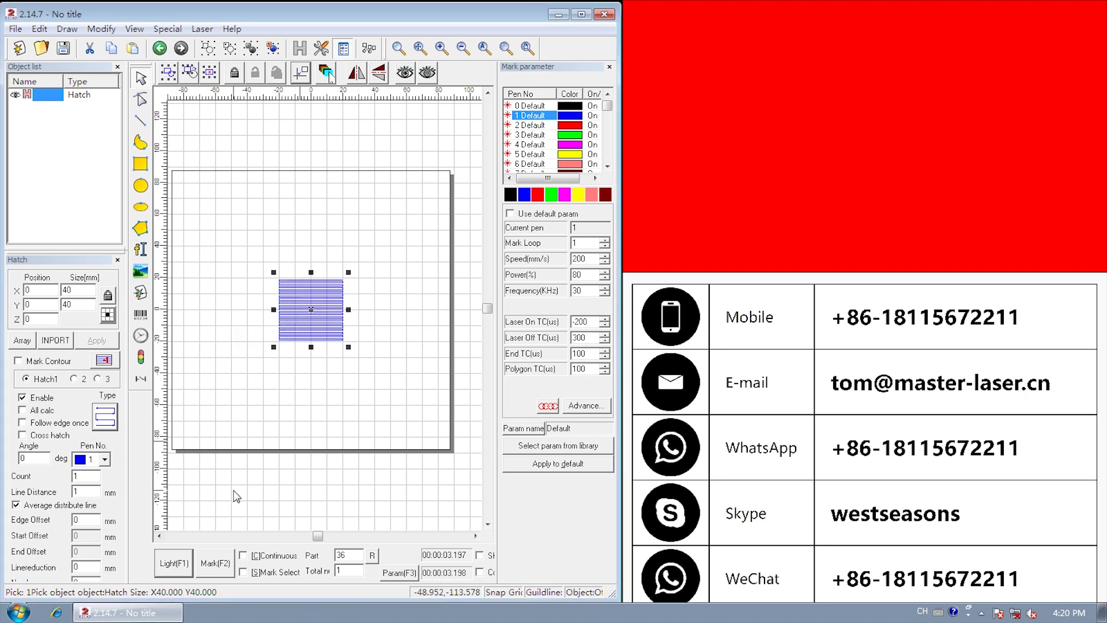
click(216, 566)
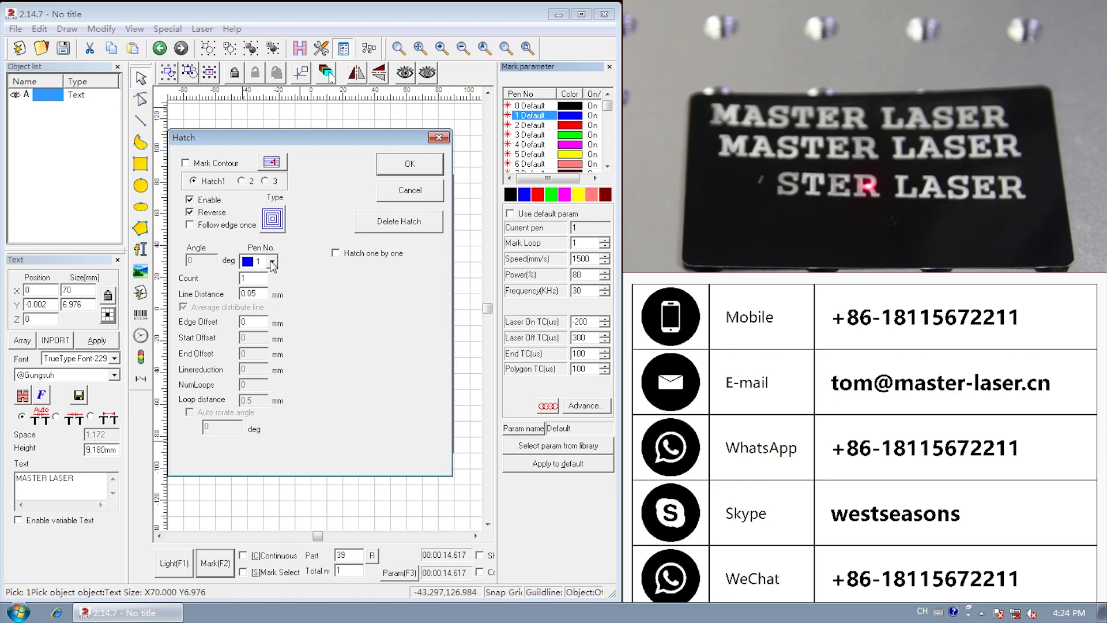
Step: Apply the reversed ring hatch with pen 1 and 0.05 mm line distance to the MASTER LASER text, and mark it after previewing its position
click(397, 166)
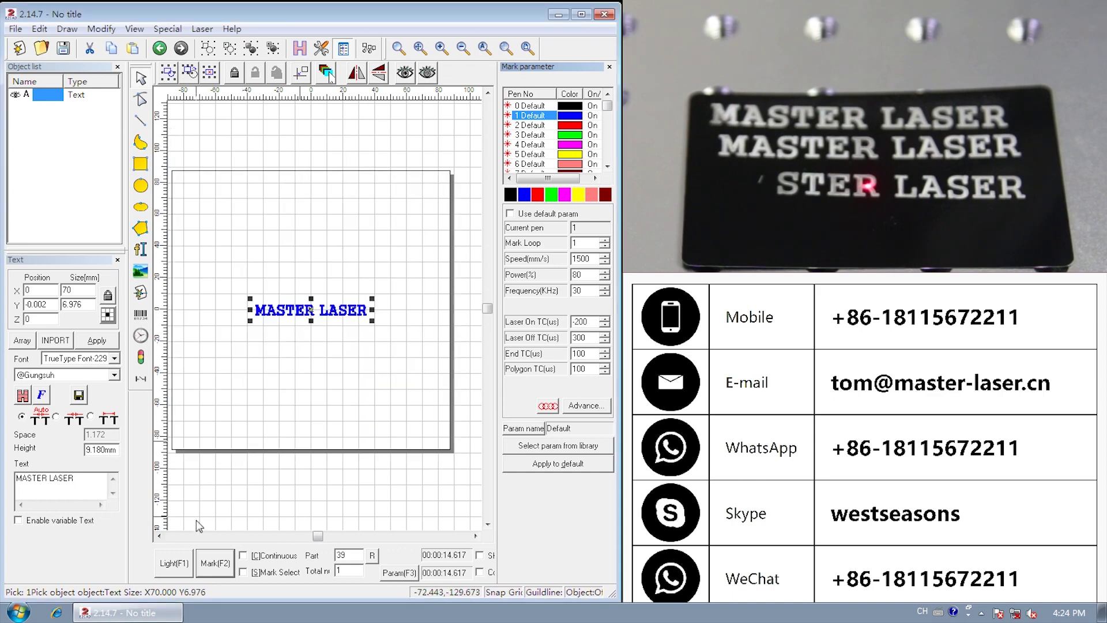
click(175, 563)
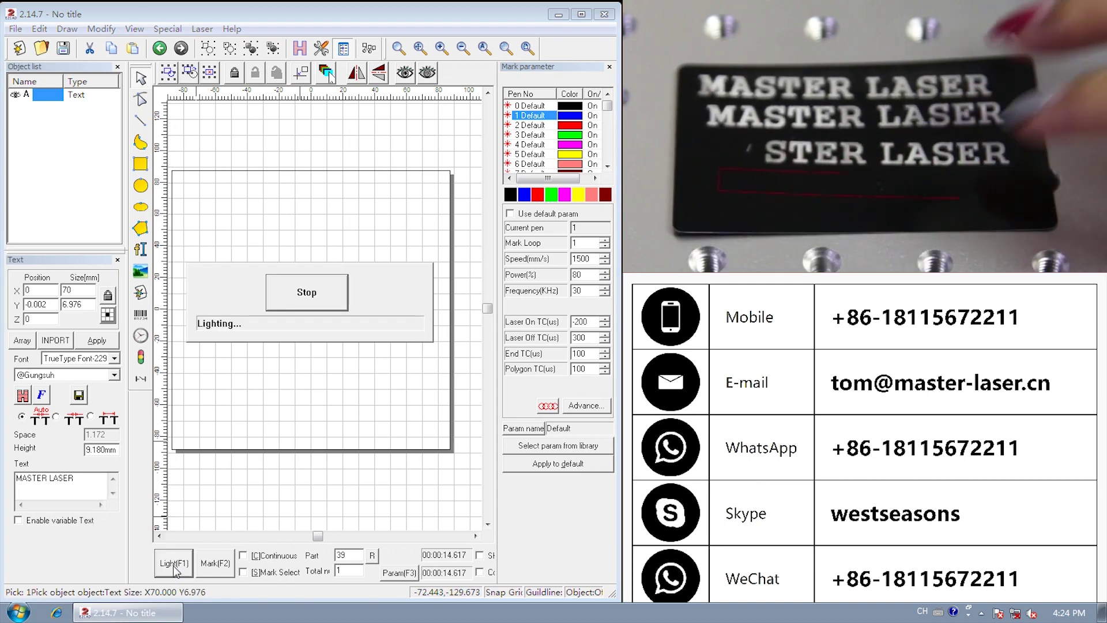
click(299, 290)
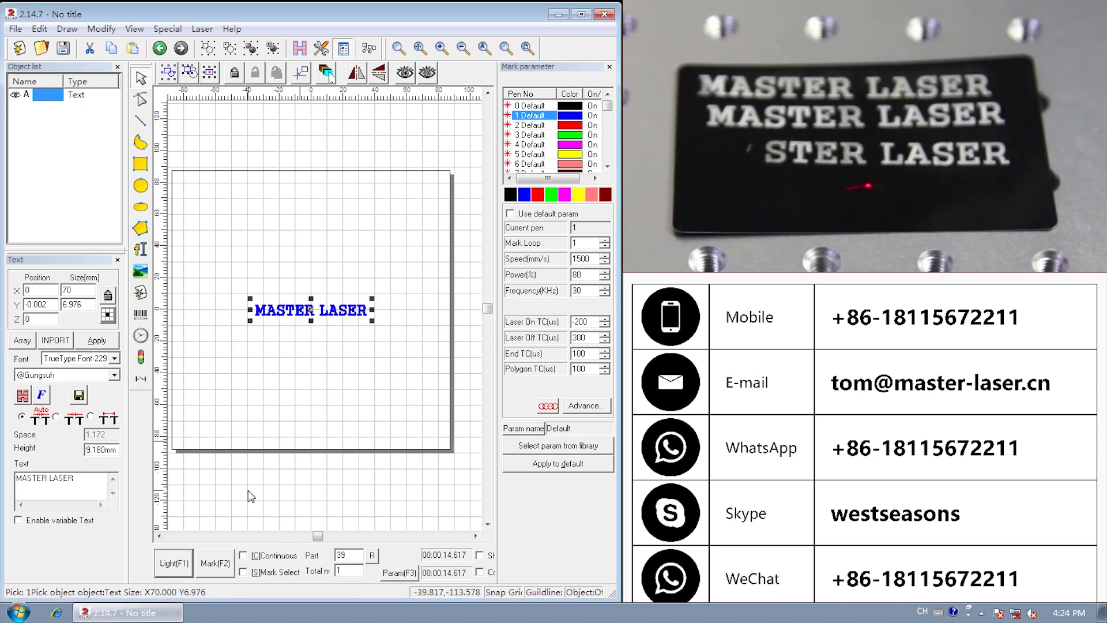
click(215, 563)
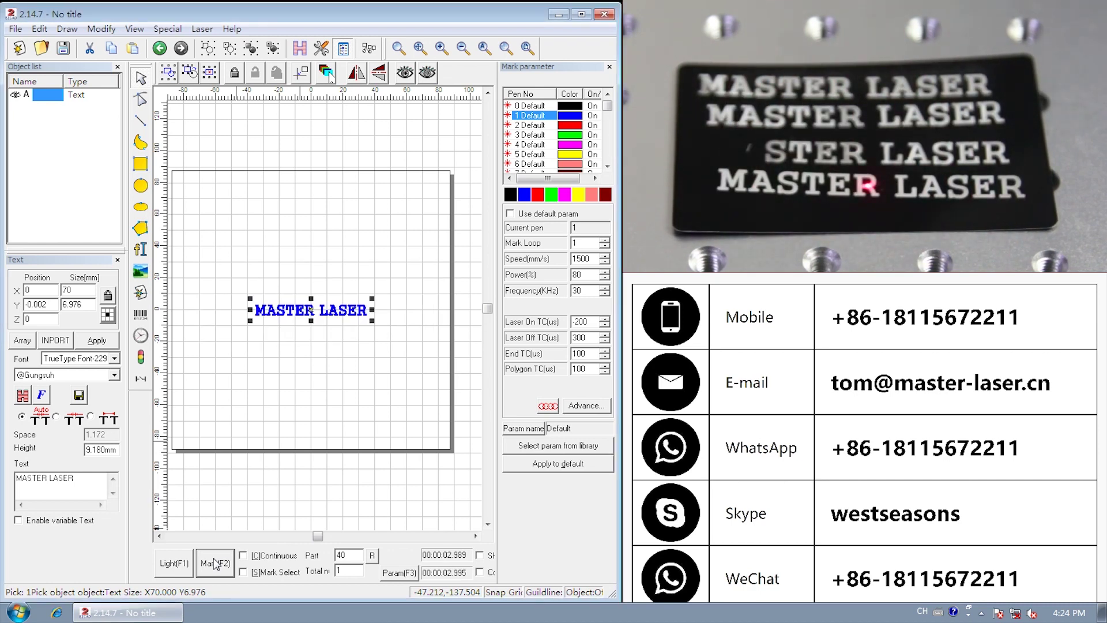
Step: Change the MASTER LASER text's Hatch1 to the connected back-and-forth line type, apply it, and mark it after previewing its position
click(300, 49)
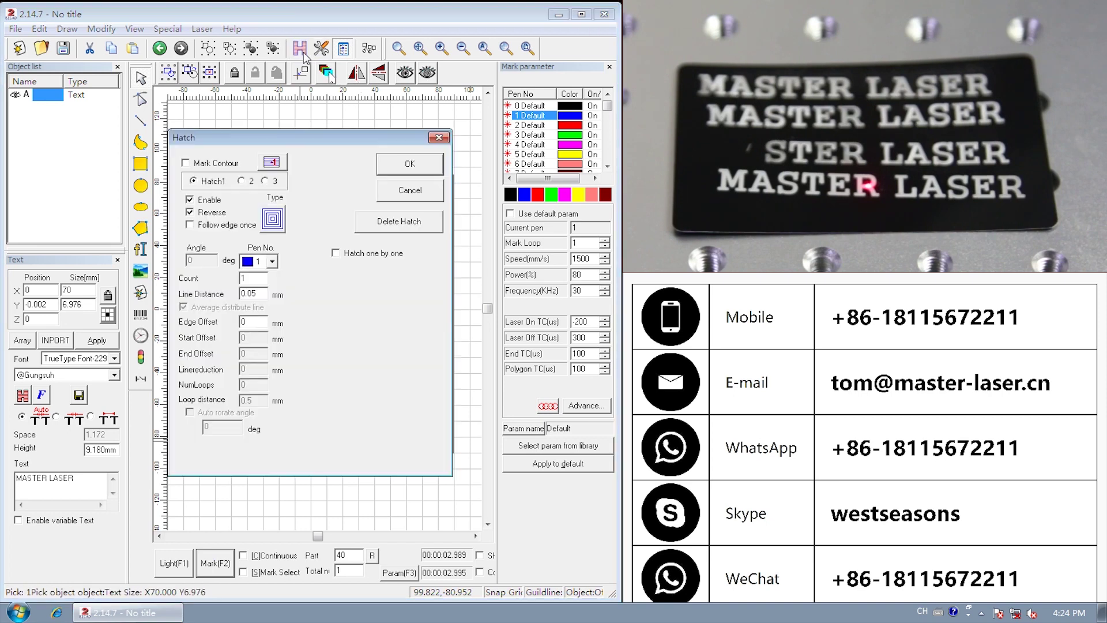
click(273, 219)
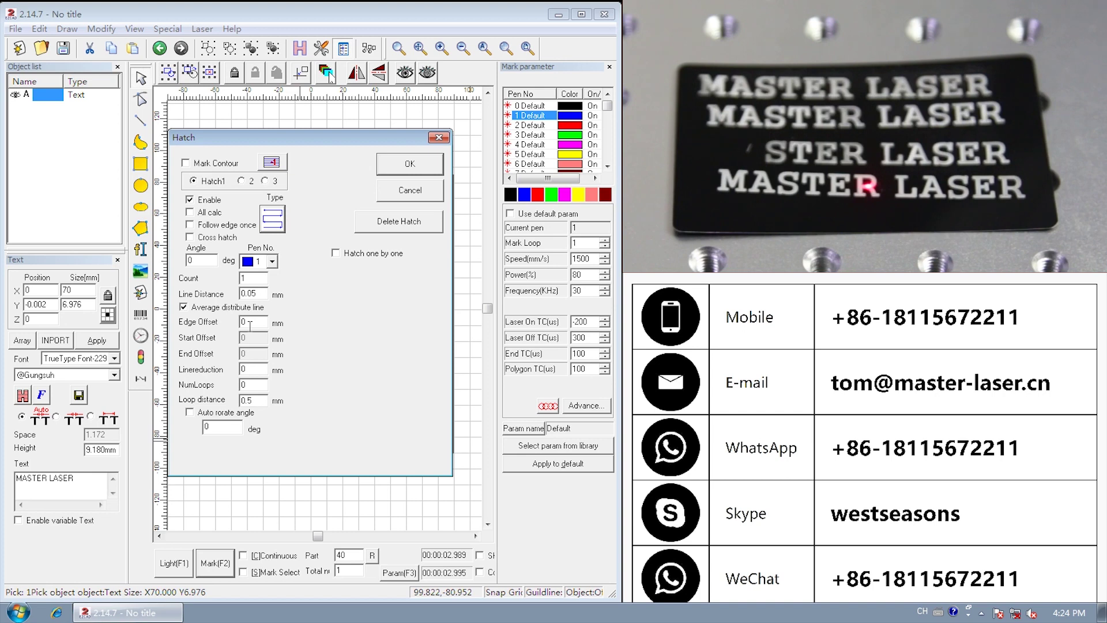
click(410, 164)
click(175, 564)
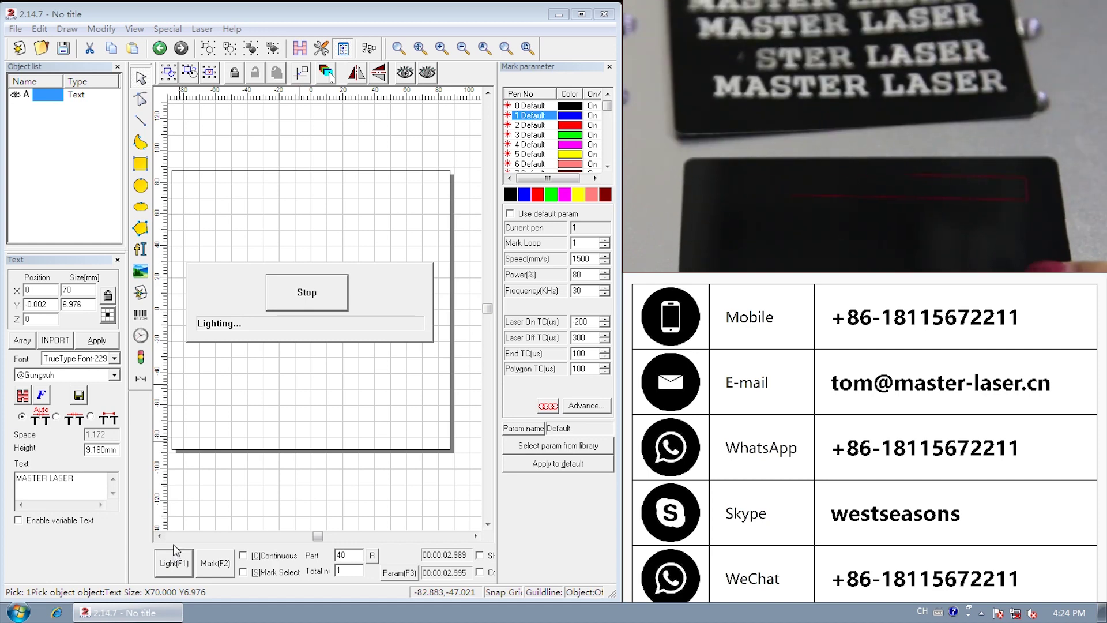
click(328, 302)
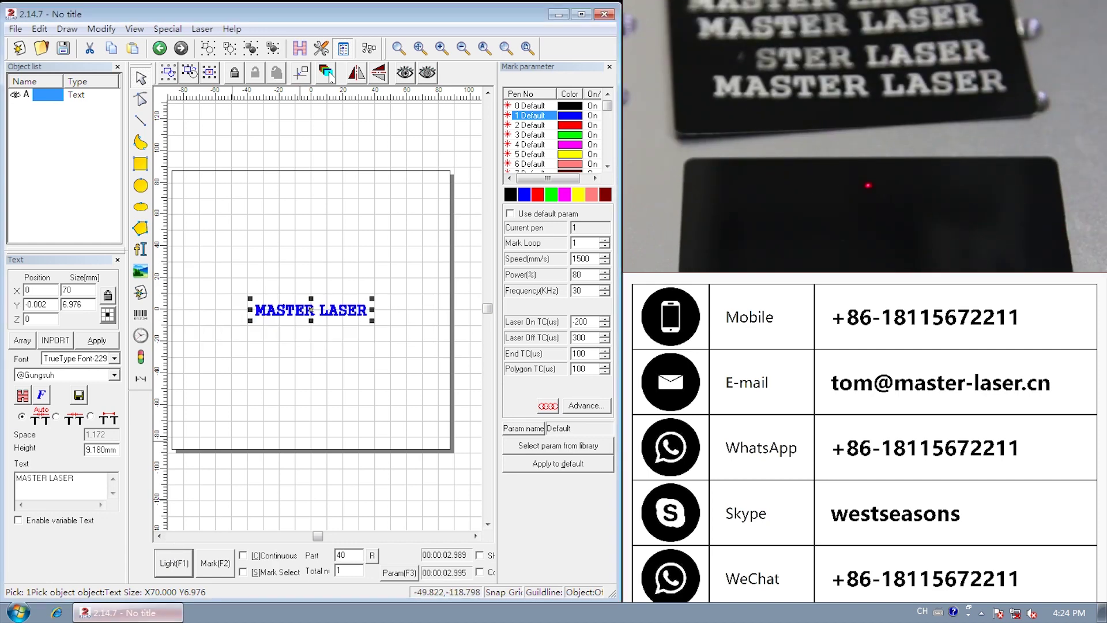
click(204, 570)
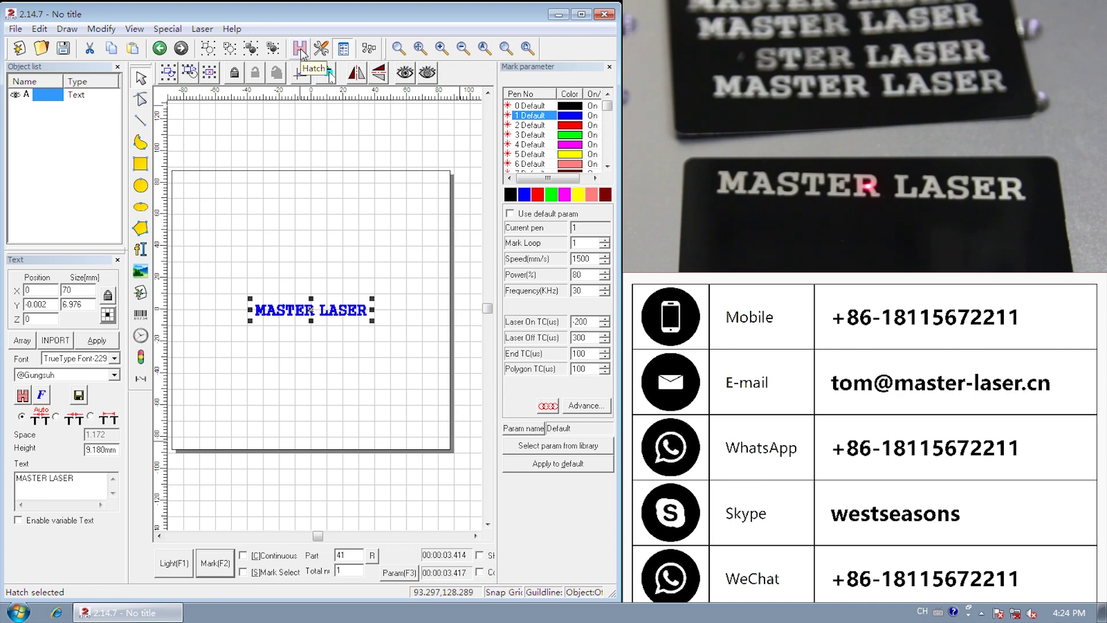
Step: Switch the MASTER LASER text's Hatch1 to the zigzag line type and mark it below the previous sample after previewing its position
click(325, 72)
click(273, 219)
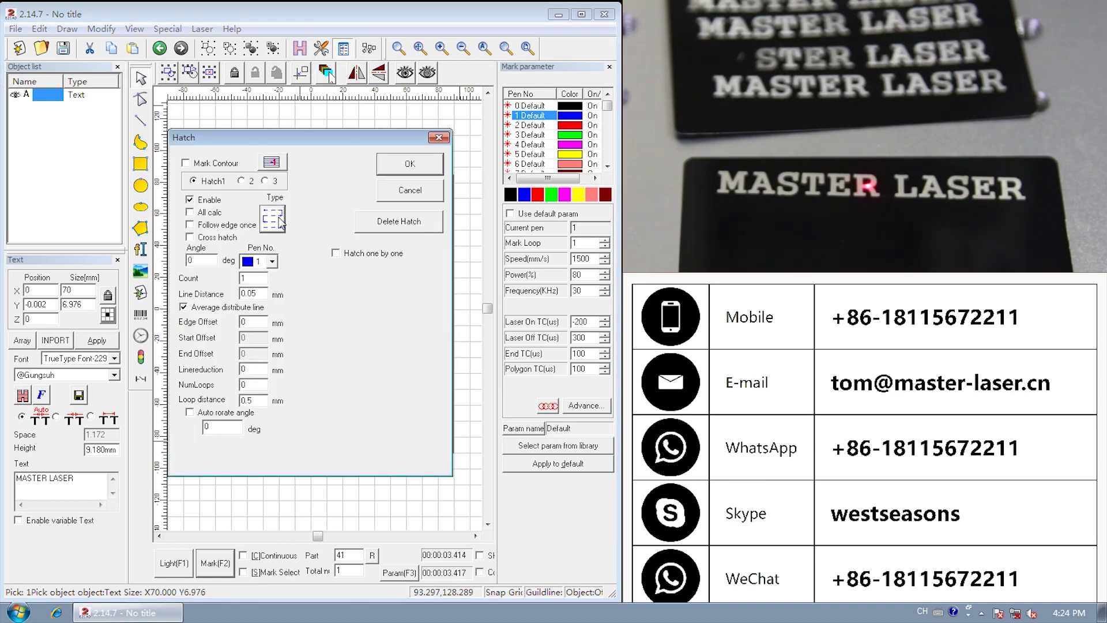
click(274, 219)
click(383, 170)
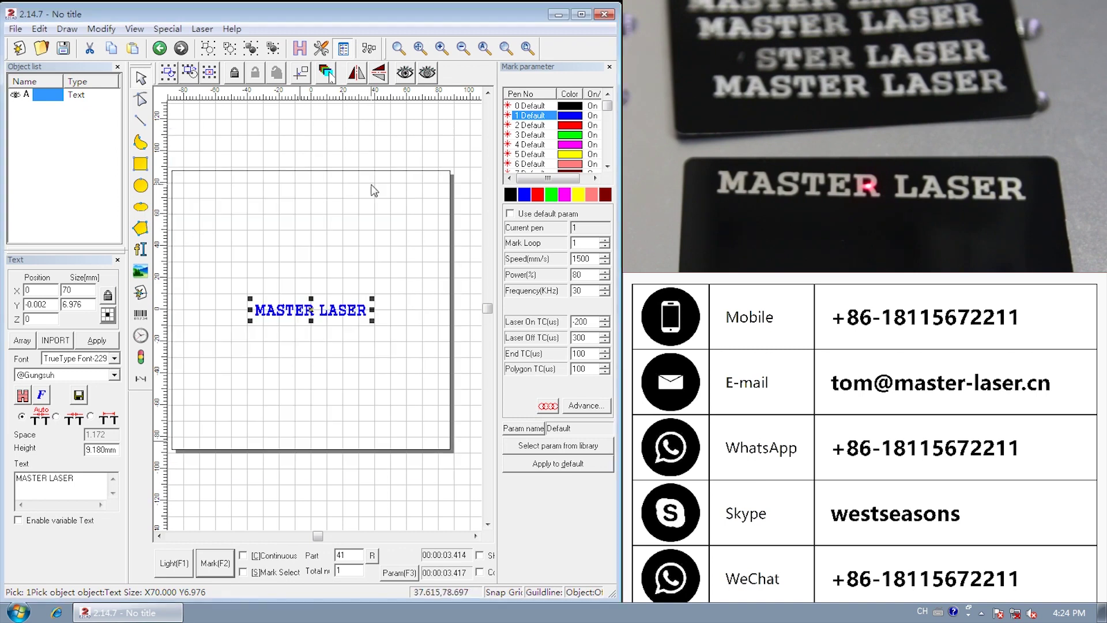
click(176, 568)
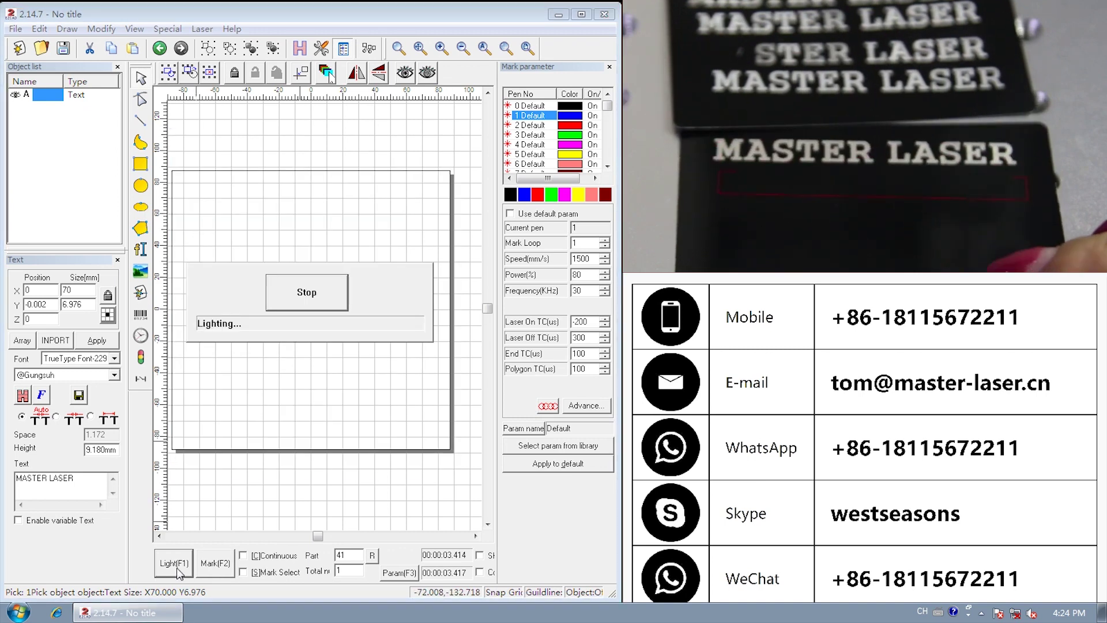
click(336, 293)
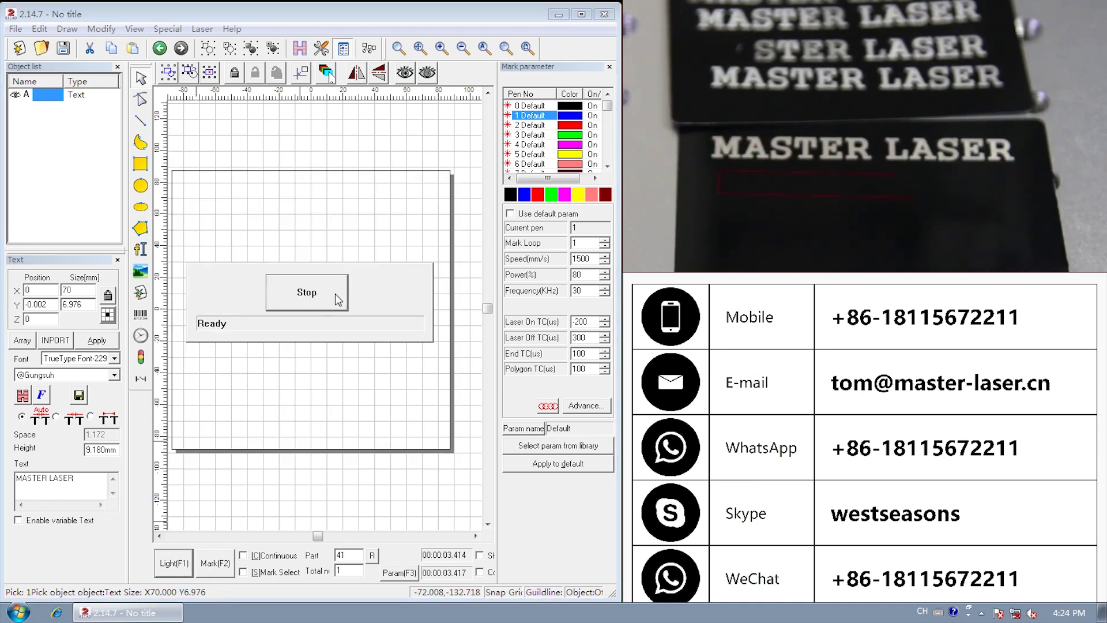
click(216, 568)
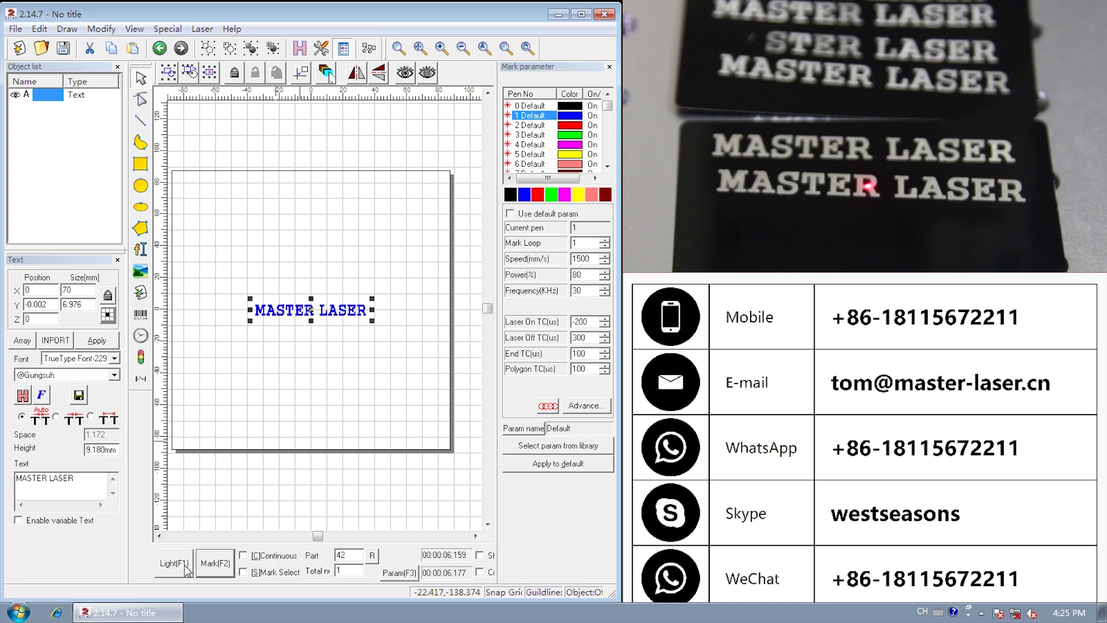
Step: Enable All calc for the text's zigzag hatch, apply it, and mark another line after previewing its position
click(321, 48)
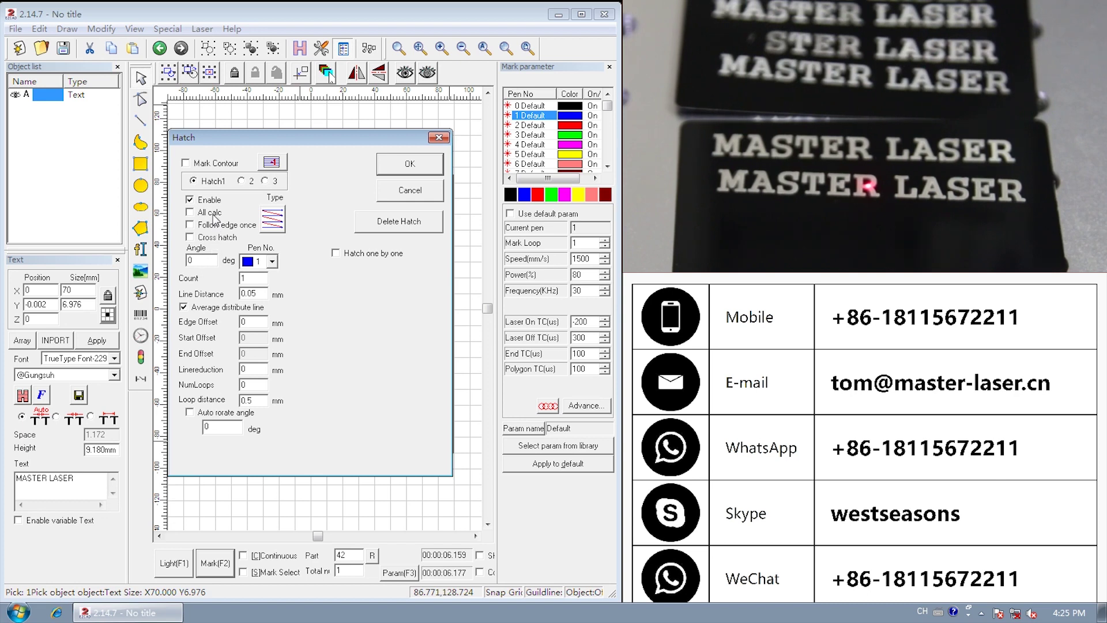
click(410, 165)
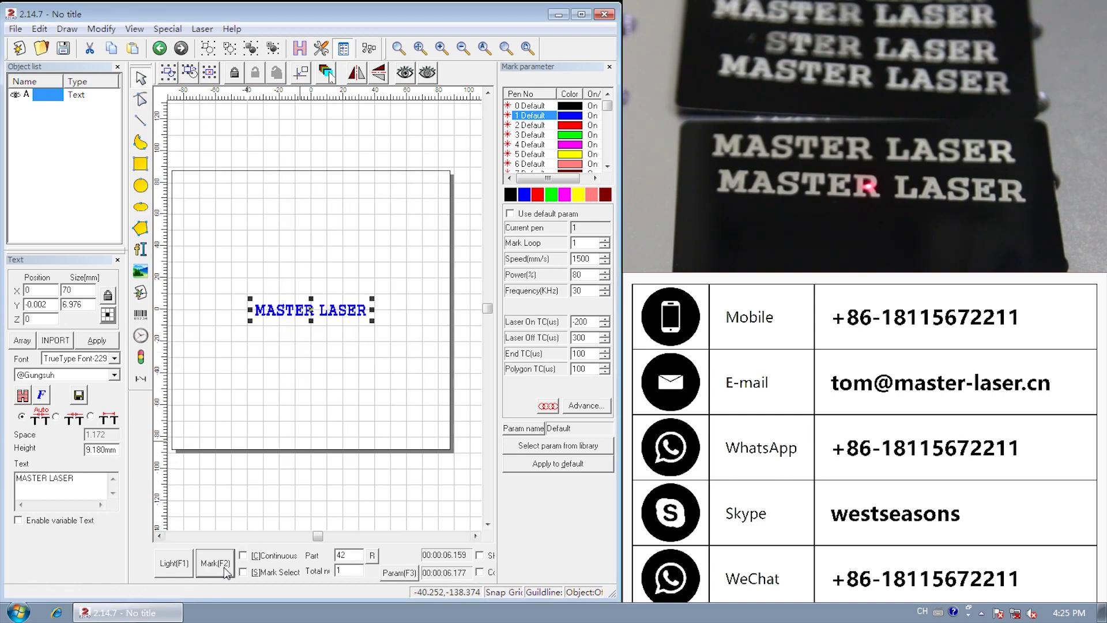
click(176, 568)
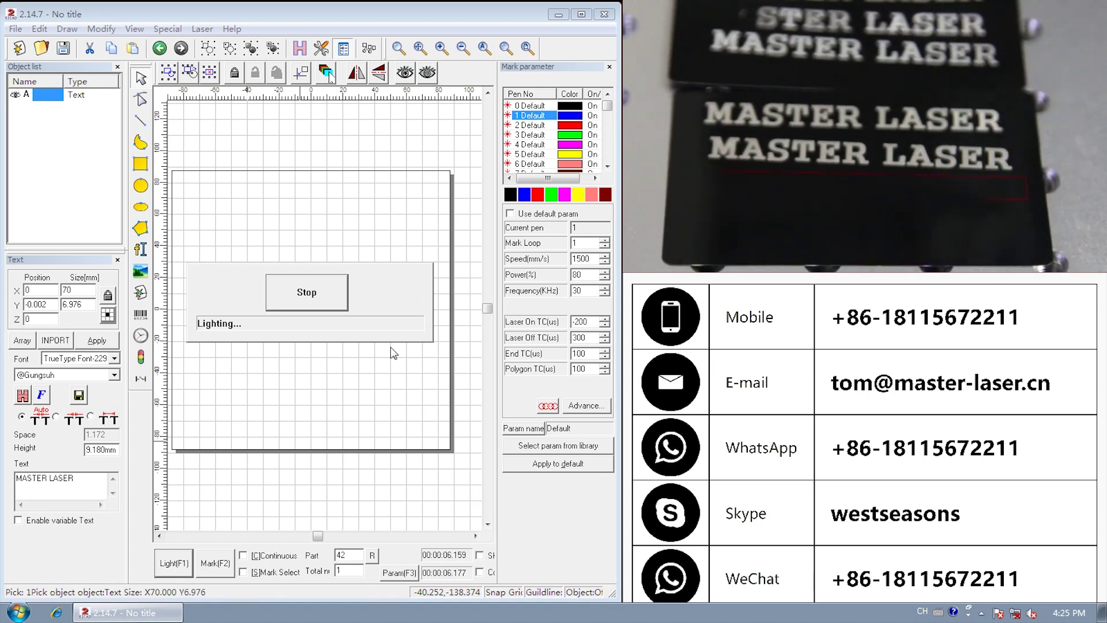
click(316, 297)
click(213, 567)
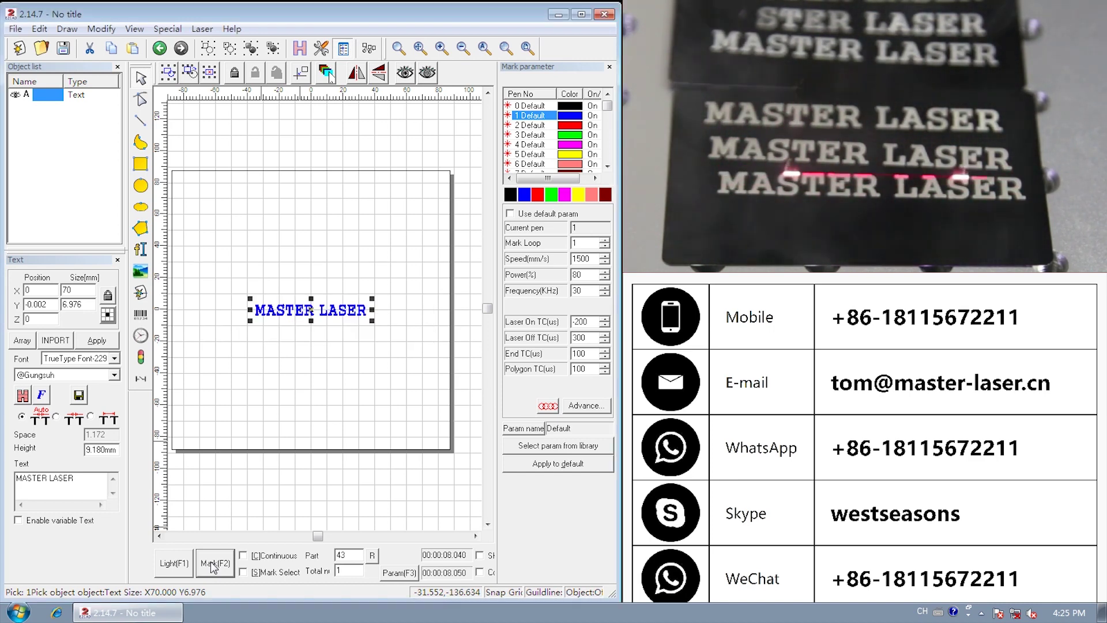
Step: Set the text's hatch angle to 45 degrees and mark another line on the card after previewing its position
click(299, 48)
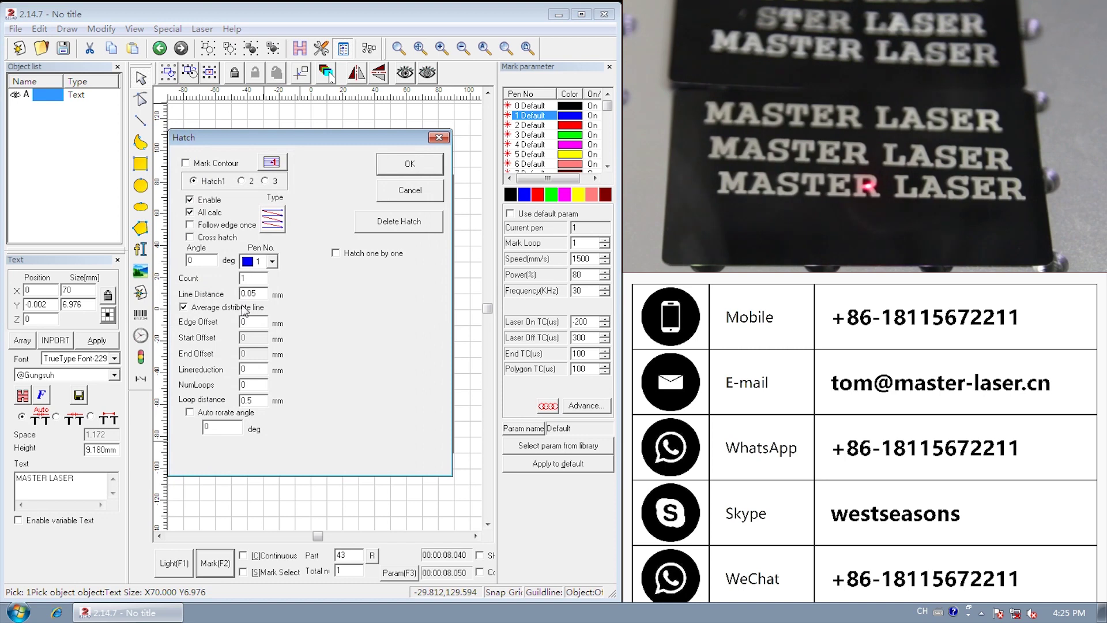
double_click(202, 260)
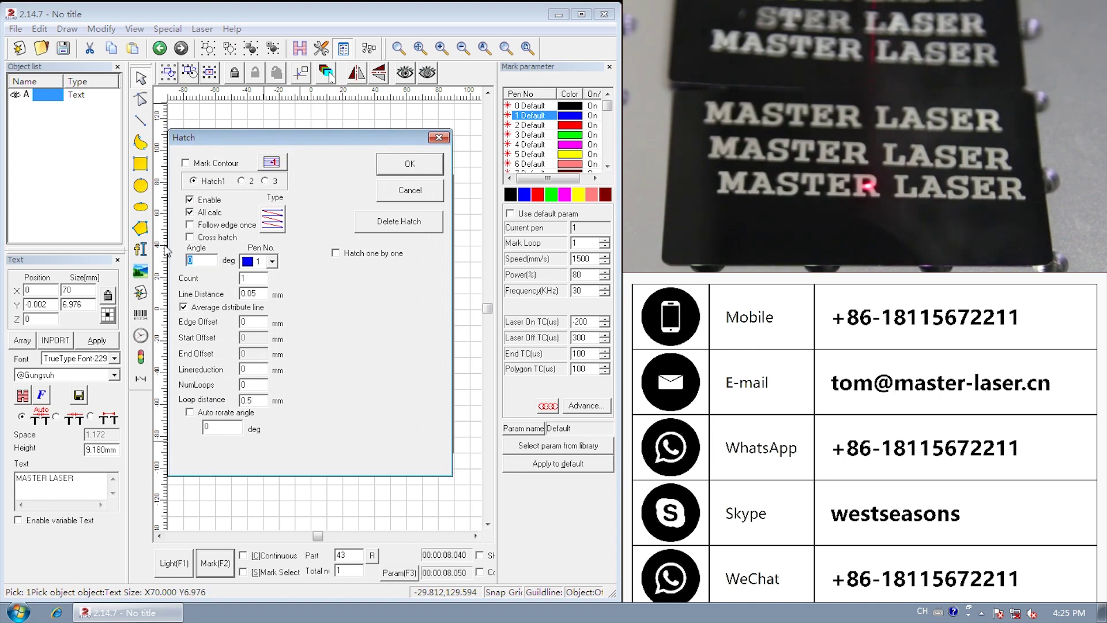
text(45)
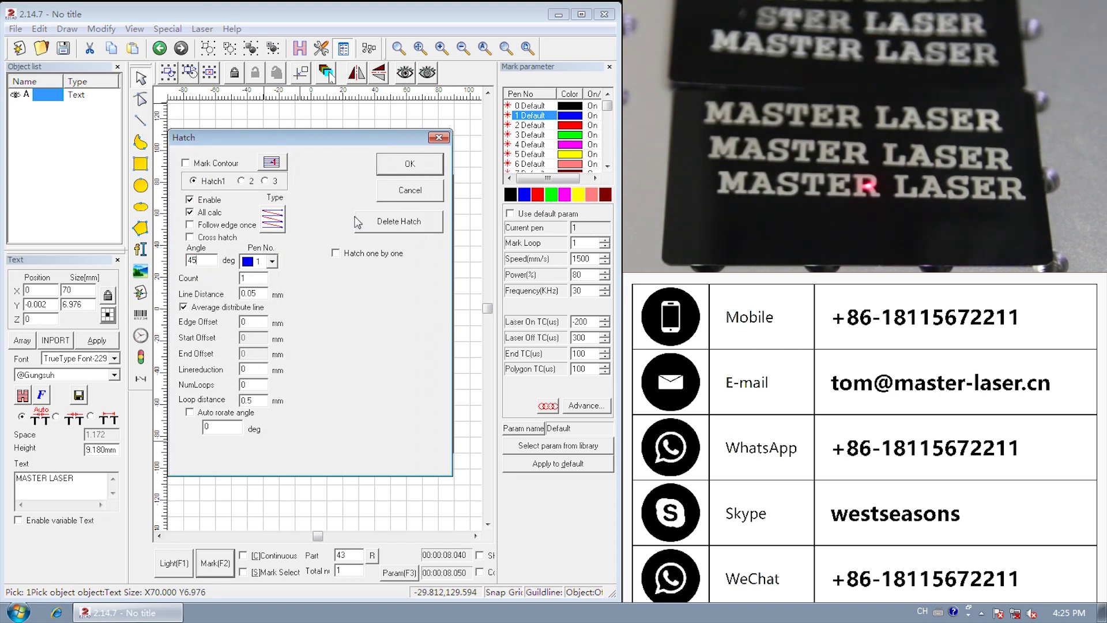
click(410, 164)
click(182, 565)
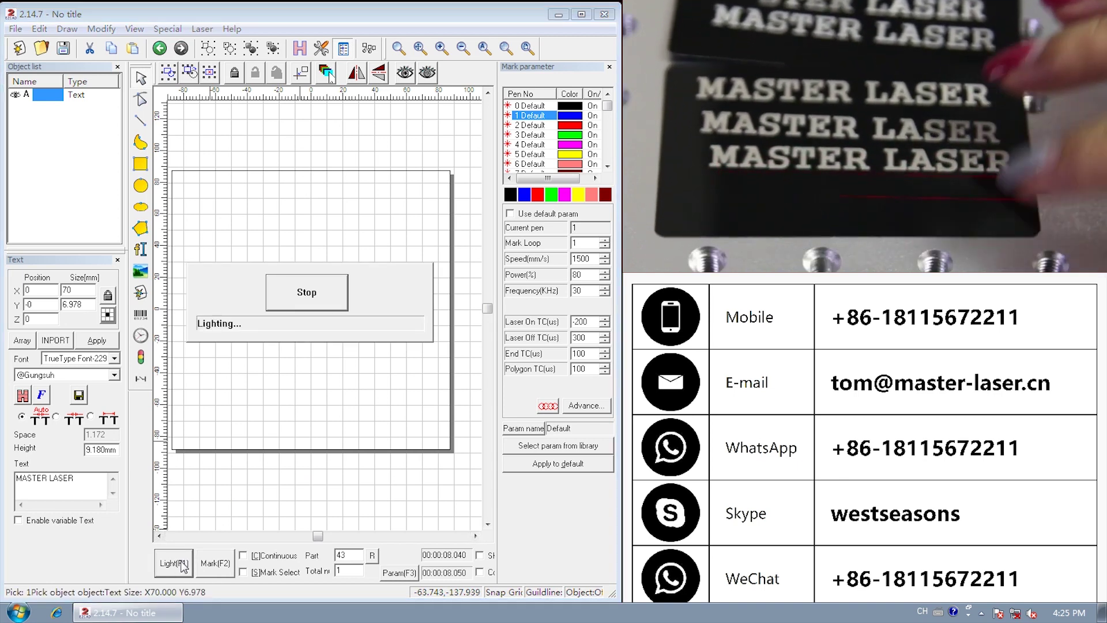
click(346, 290)
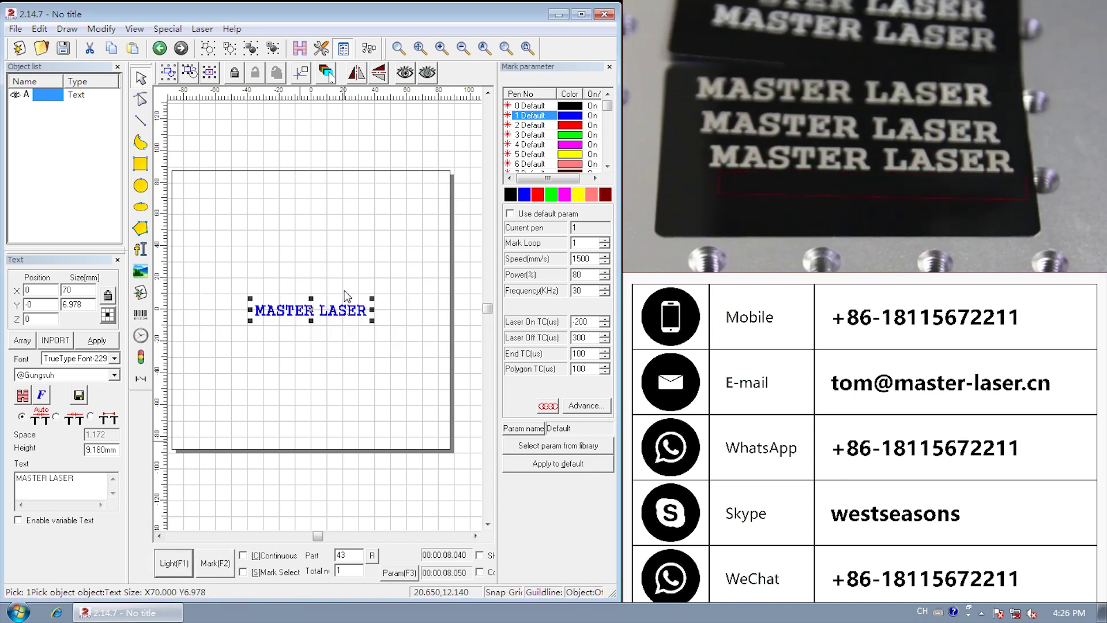
click(214, 560)
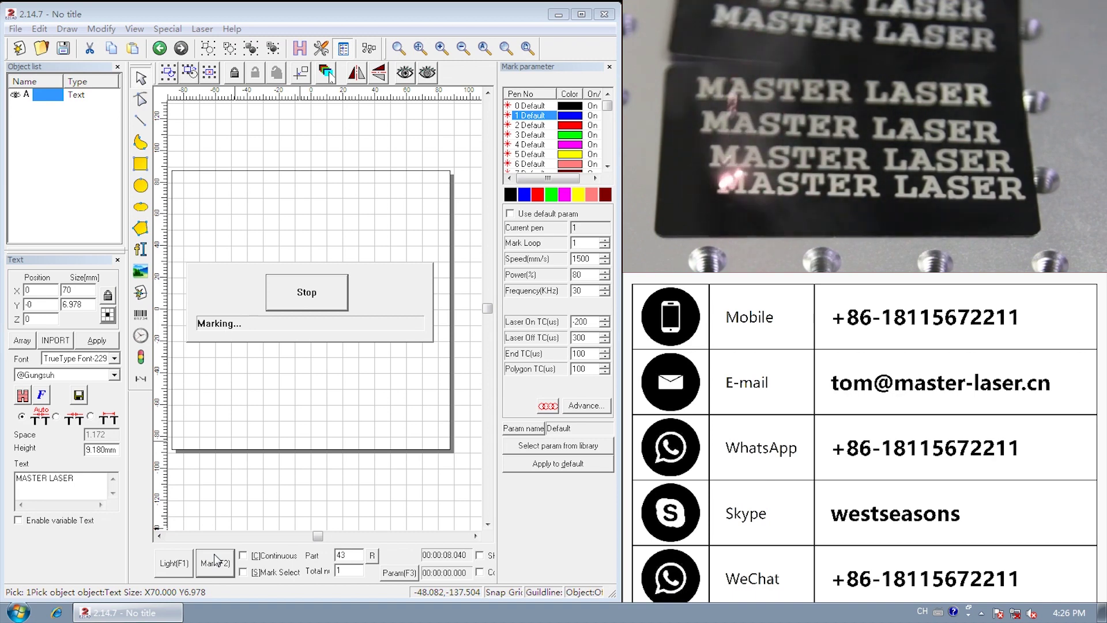
Step: Set the text's hatch angle to 90 degrees and mark another line on the card after previewing its position
click(300, 48)
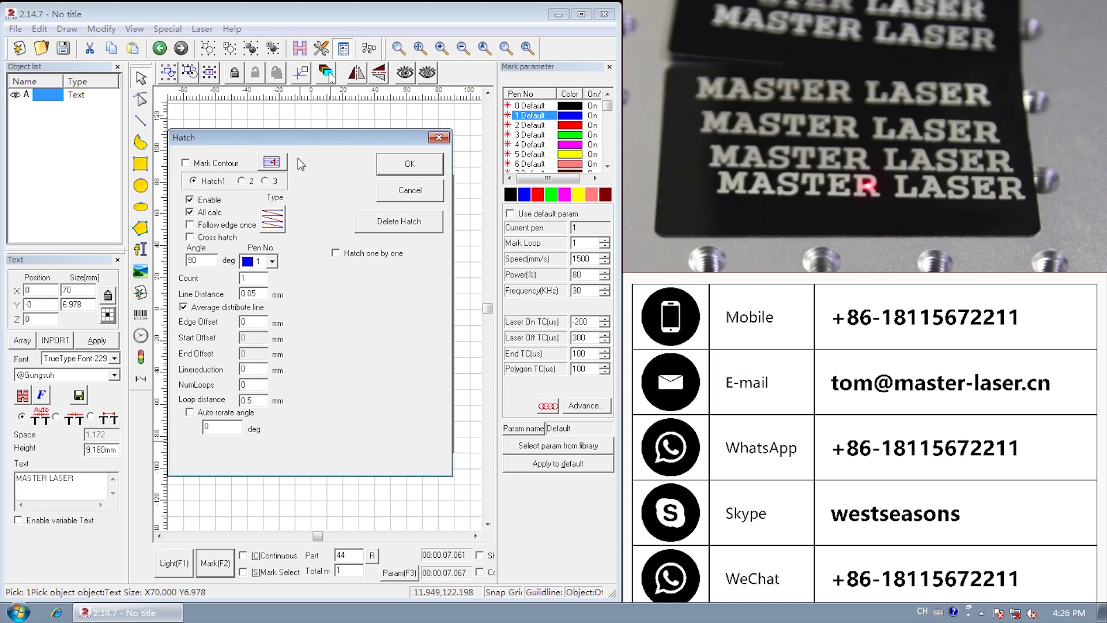
click(408, 164)
click(174, 563)
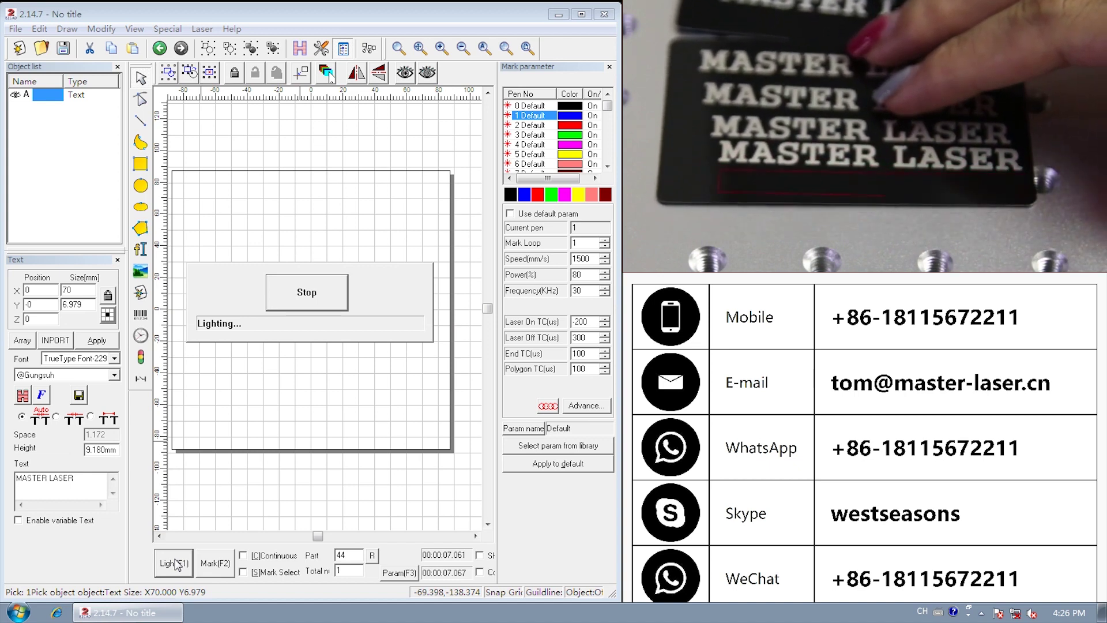
click(316, 306)
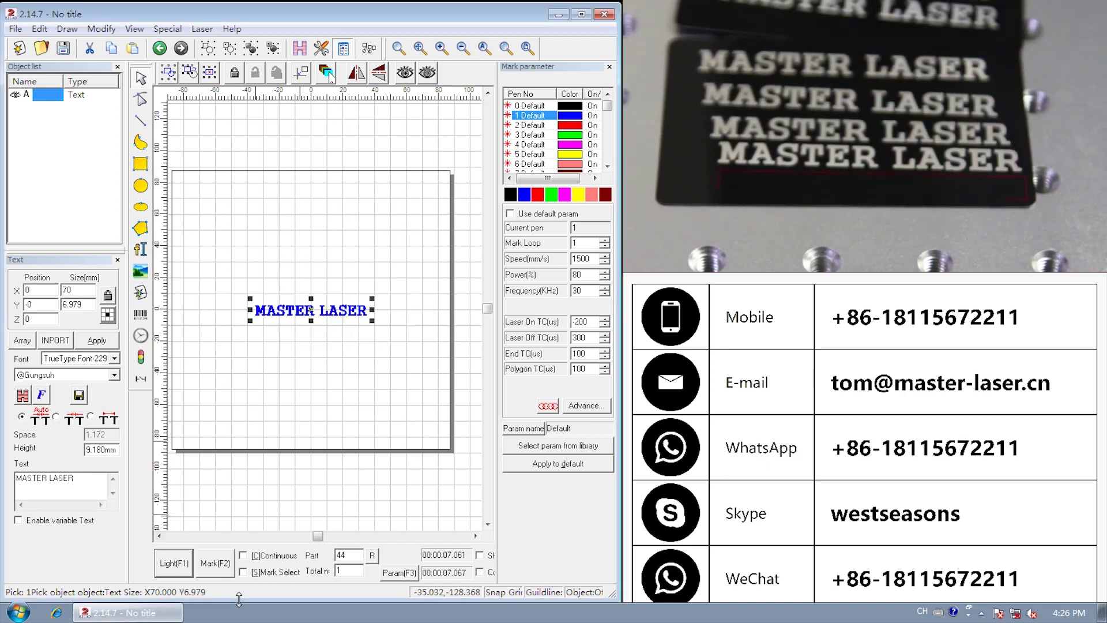
click(220, 564)
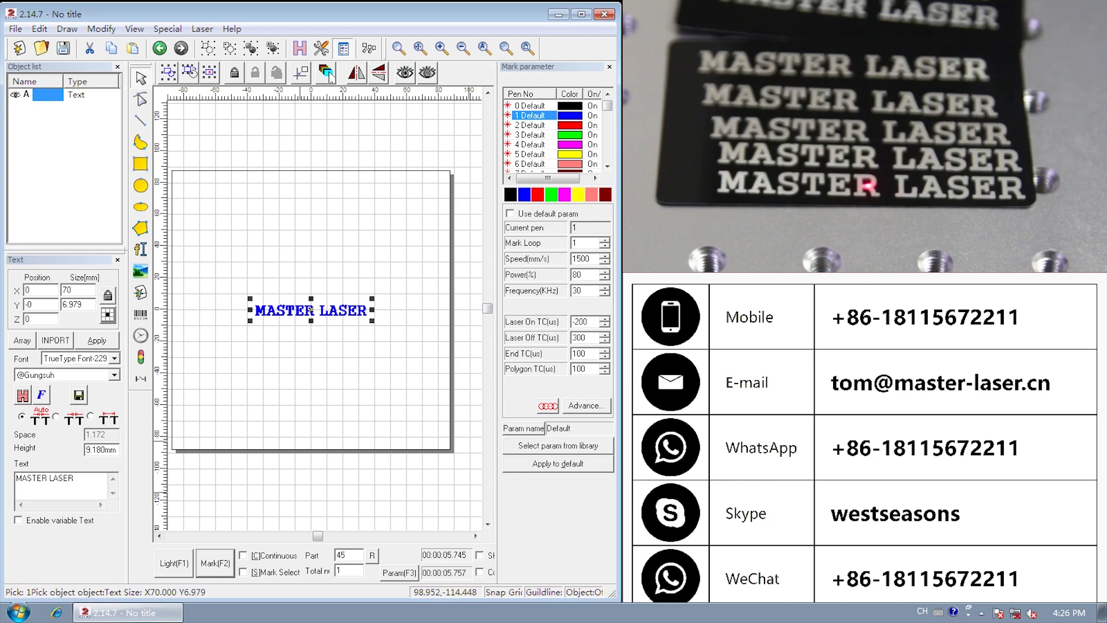
Step: Review the text's hatch pen setting, then switch the text through pens 0 and 1 and assign it pen 2
click(299, 49)
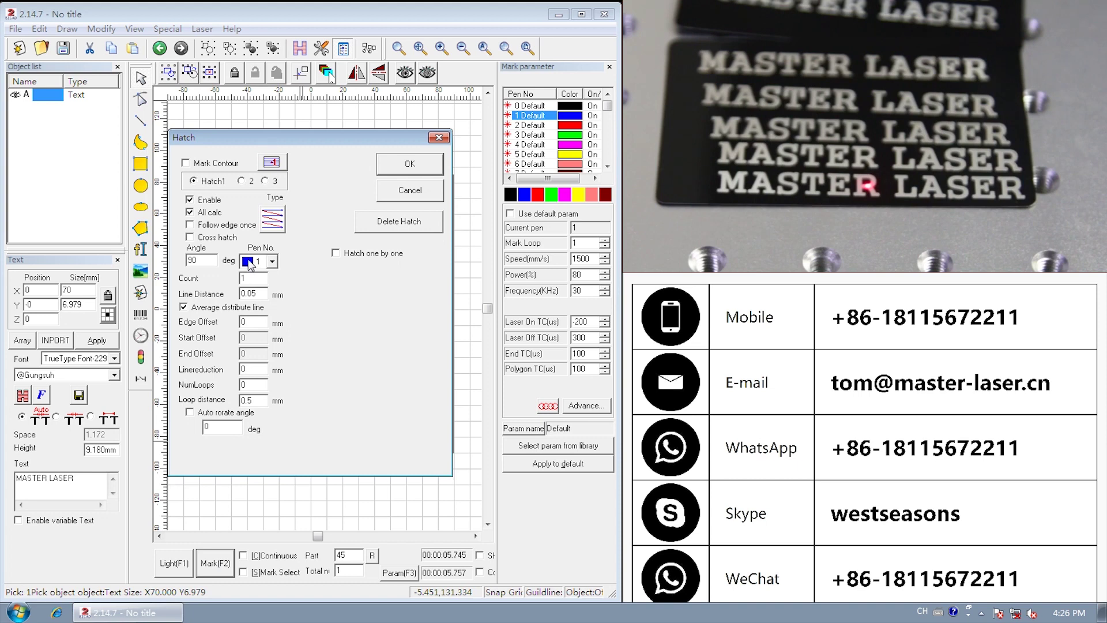
click(438, 137)
click(510, 195)
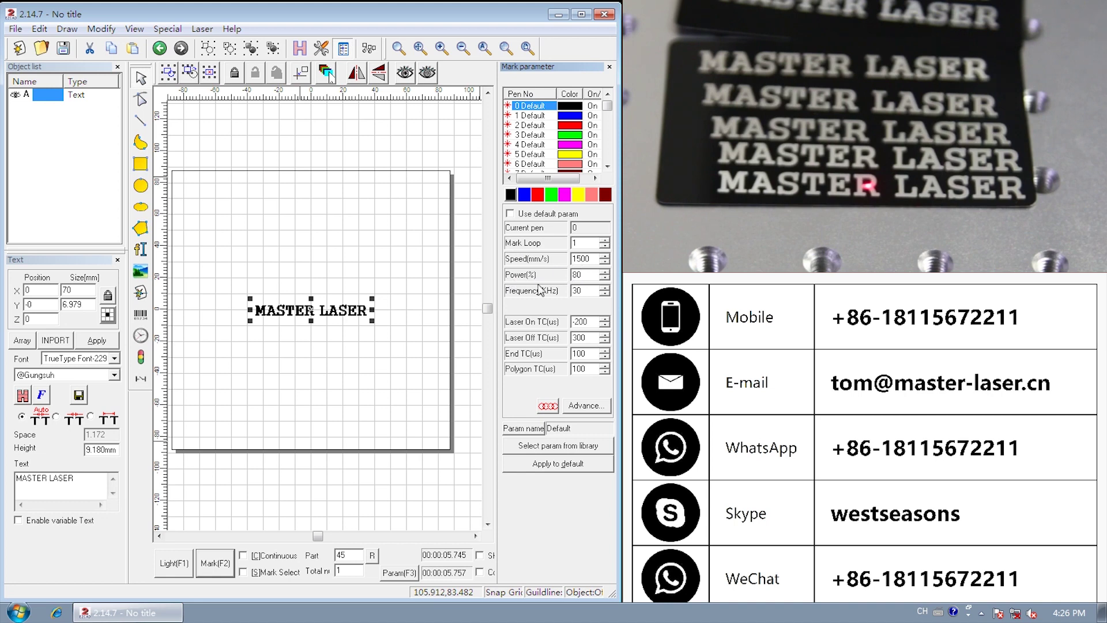
click(524, 195)
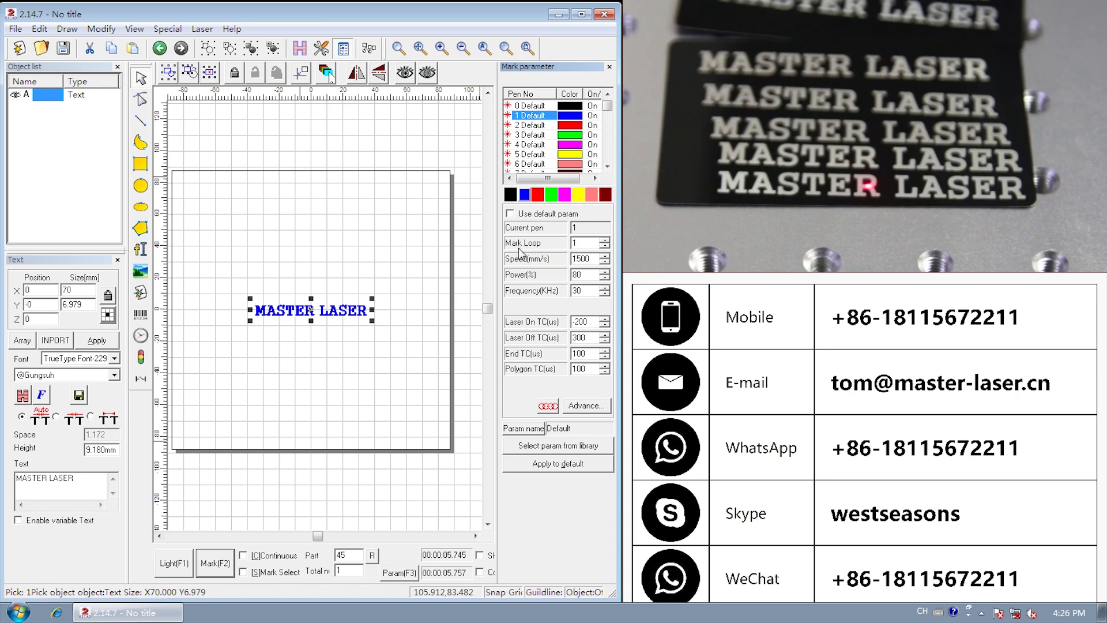
click(537, 196)
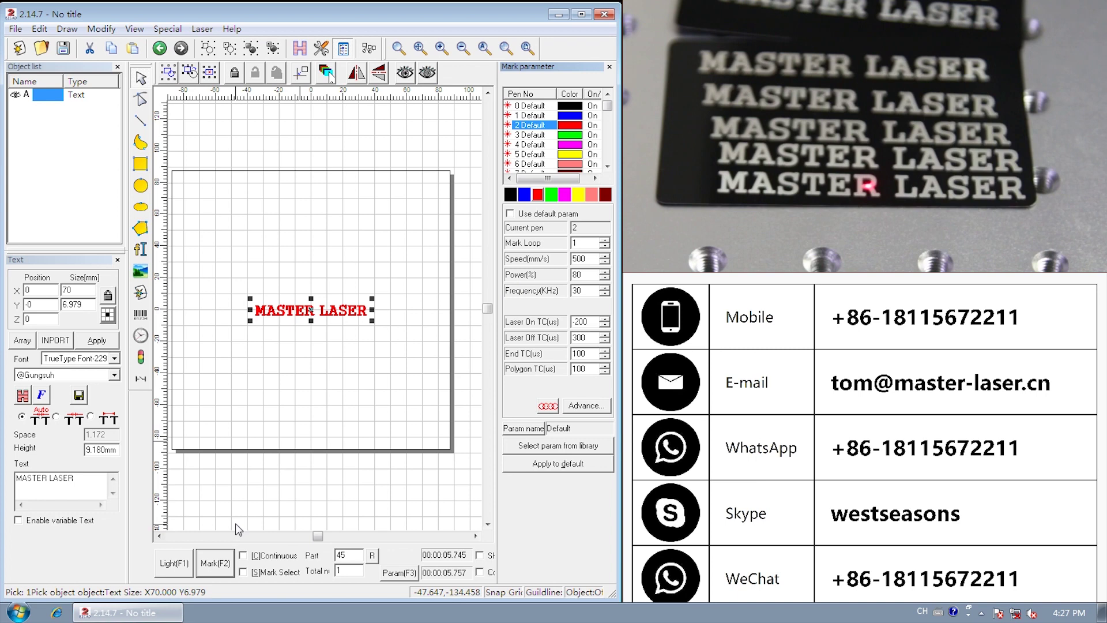
Step: Try pen 2 for the text's Hatch1 and then set its pen number to 0
click(328, 74)
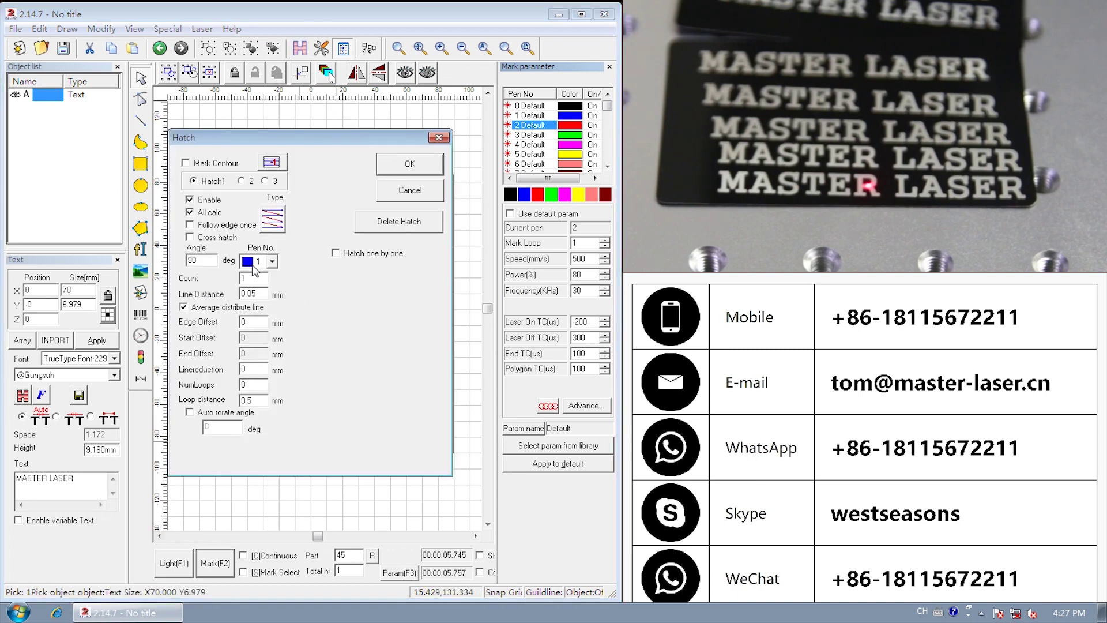
click(271, 261)
click(263, 291)
click(271, 262)
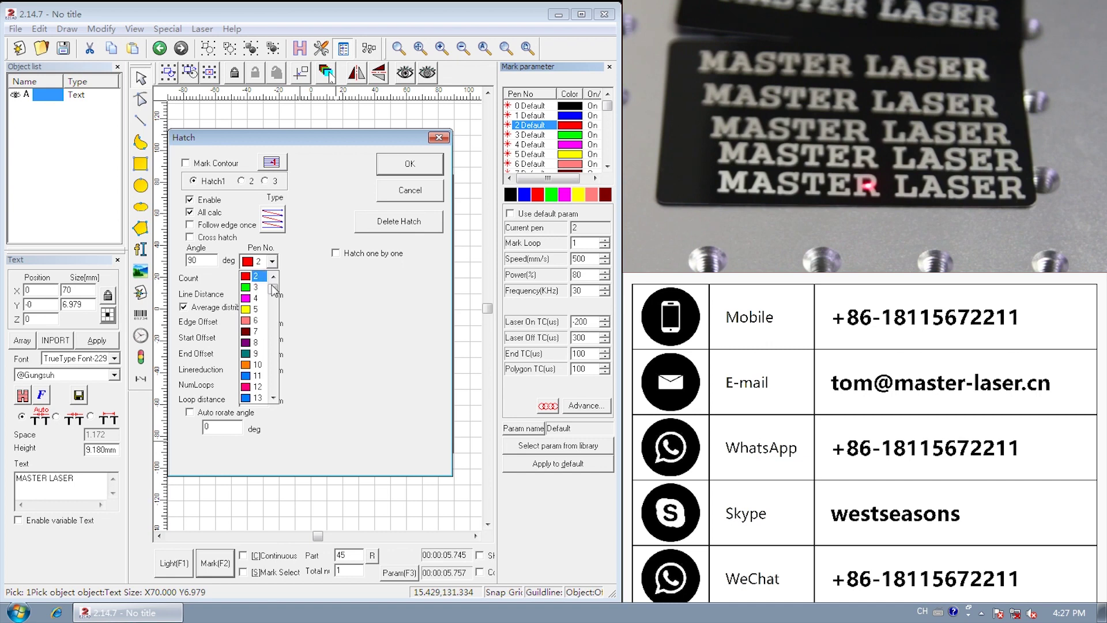
click(273, 276)
click(274, 276)
click(255, 276)
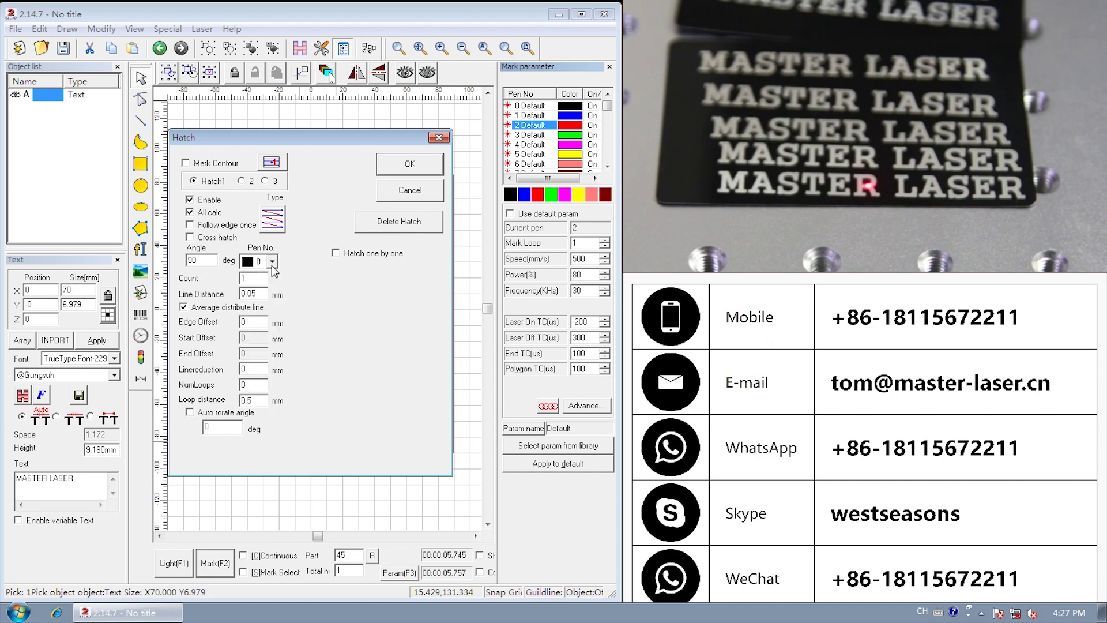
Step: Try other pen numbers for Hatch1, ending on pen 7
click(271, 262)
click(258, 305)
click(272, 261)
click(258, 316)
Step: Set the Hatch1 pen number back to 0 and apply the hatch to the MASTER LASER text
click(273, 261)
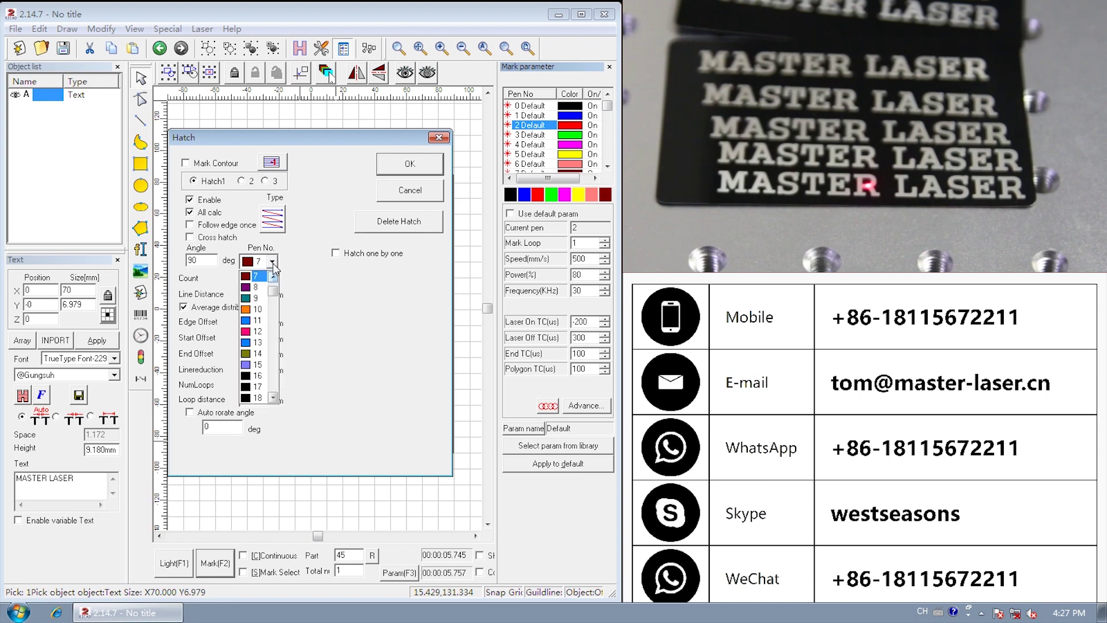
drag(277, 292, 272, 276)
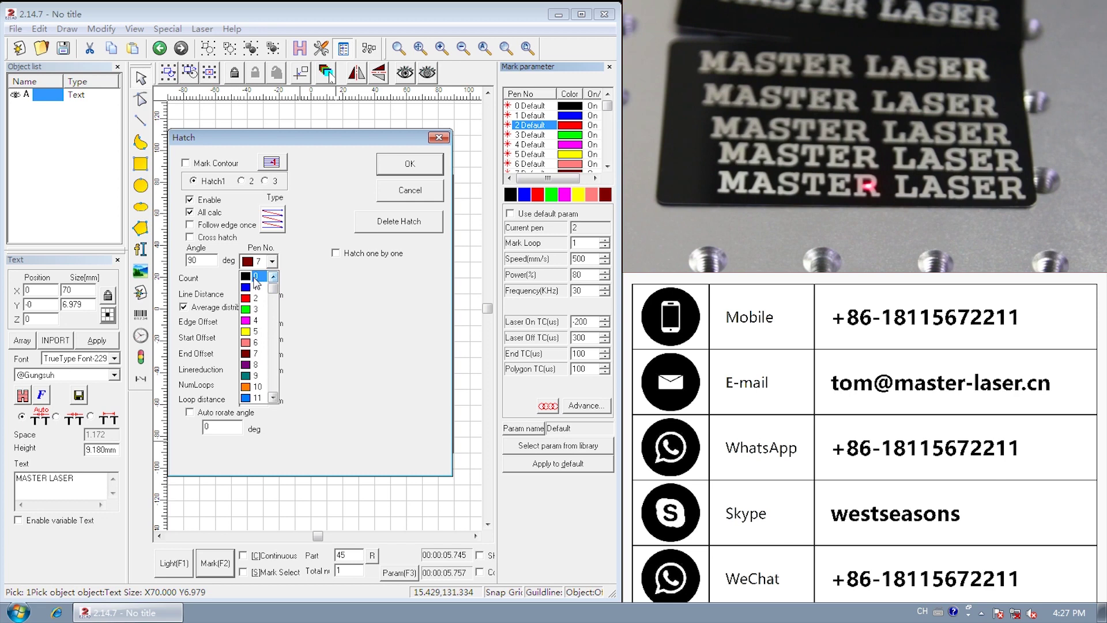
click(255, 276)
click(402, 169)
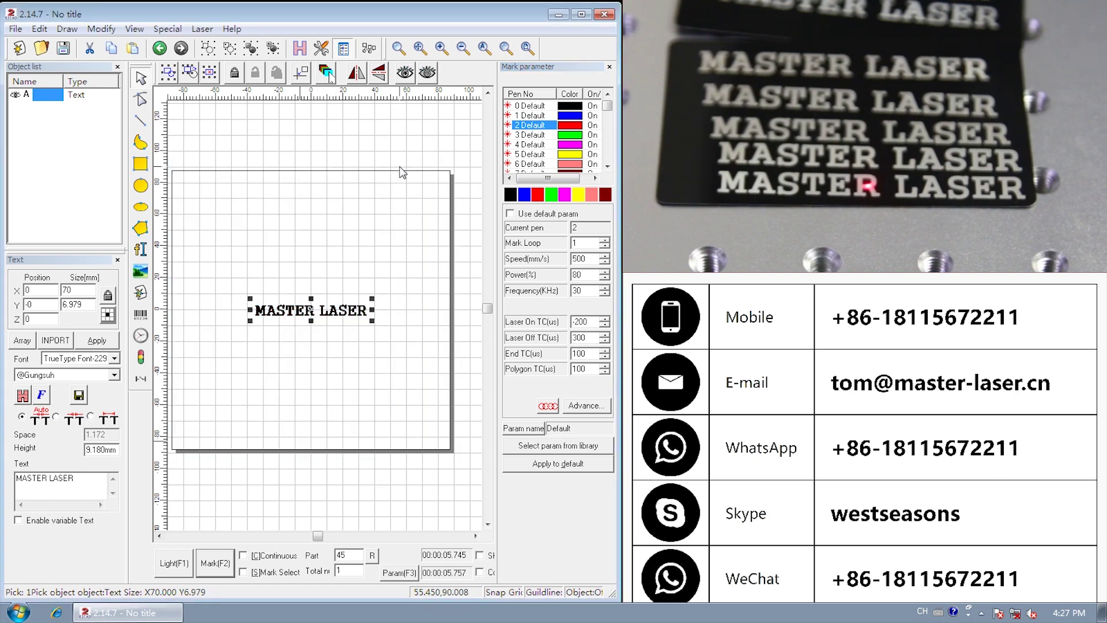
Step: Set the MASTER LASER text's hatch line distance to 1 mm and assign pen 0 to the text
click(299, 48)
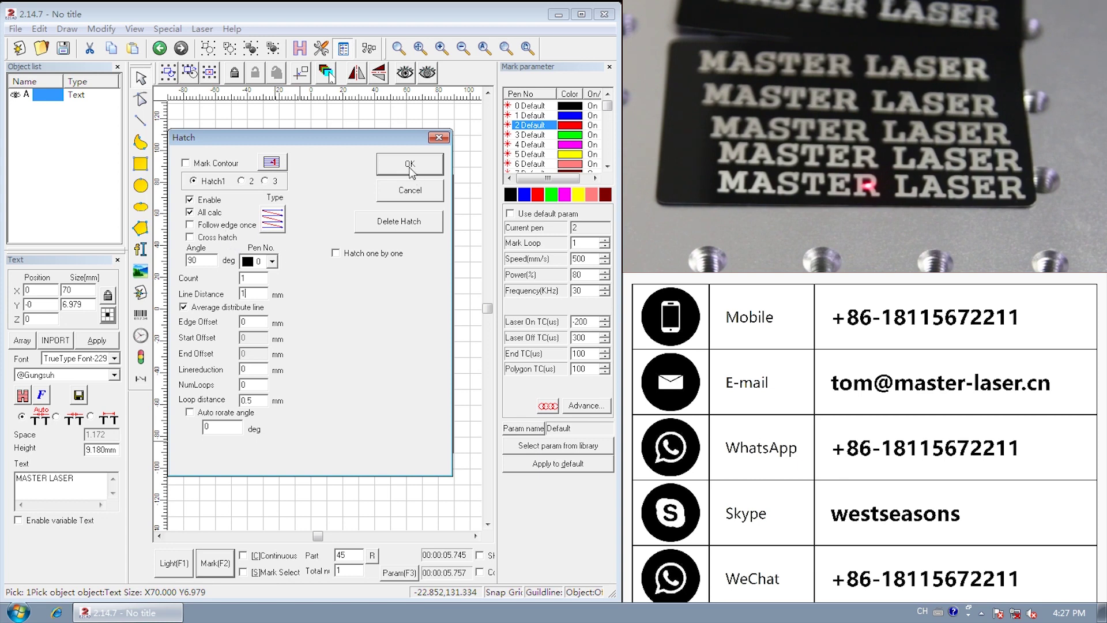
click(437, 170)
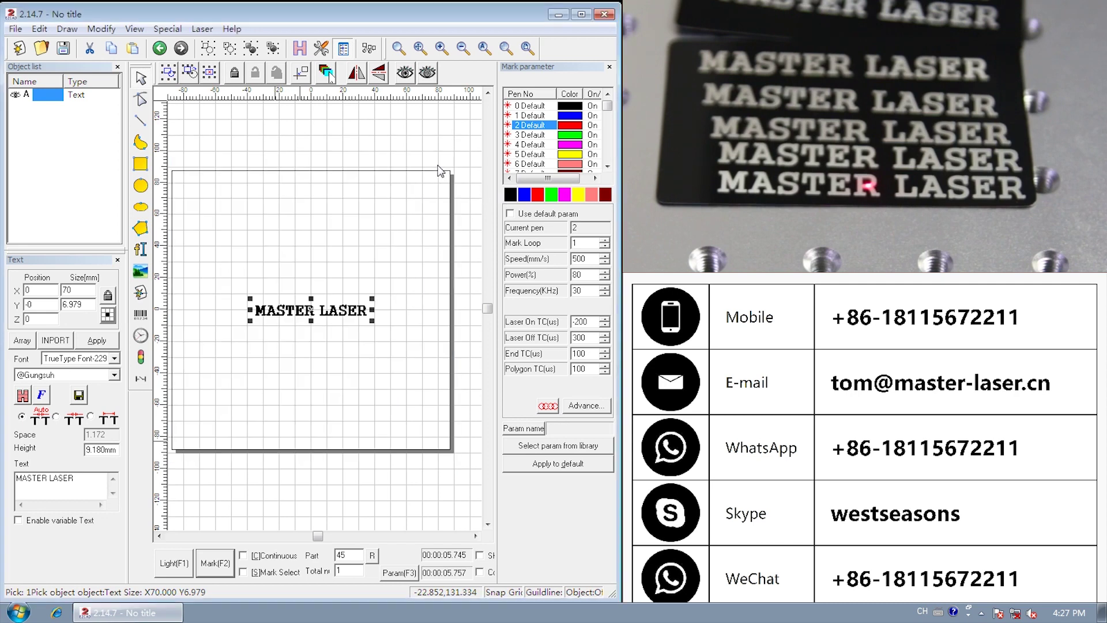
click(510, 194)
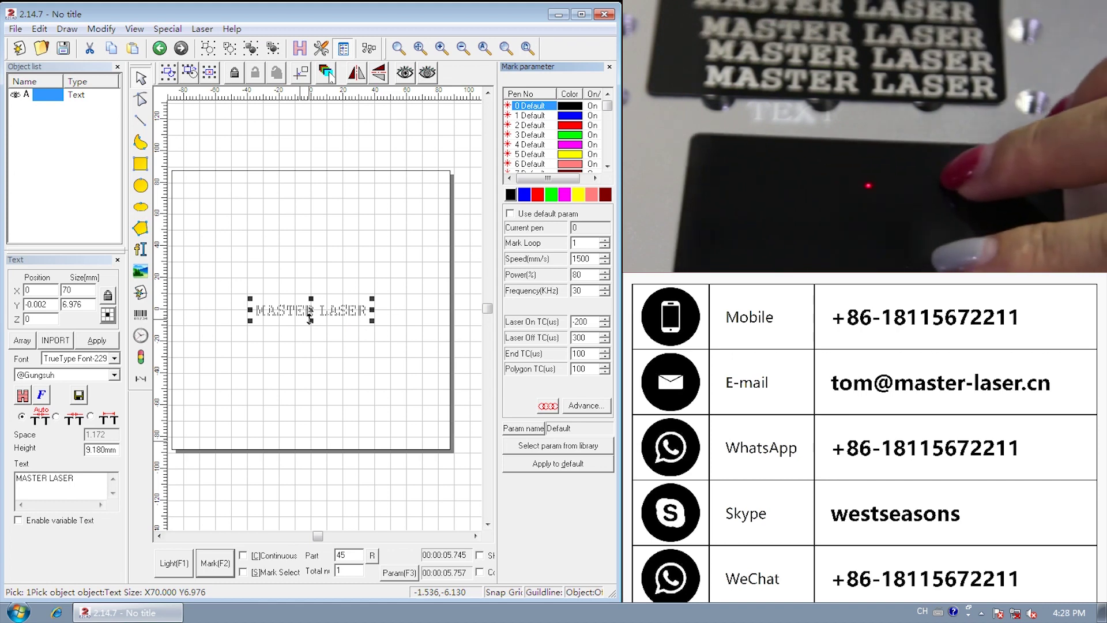
Step: Preview the text's marking area with the guide light, stop the preview and mark the text on the blank card
click(163, 570)
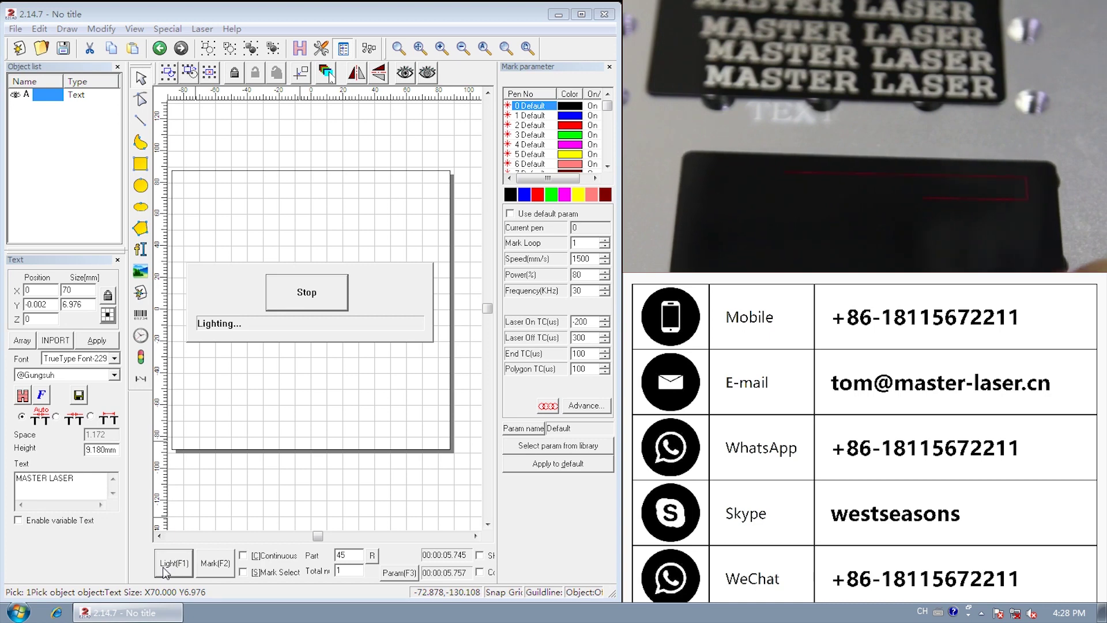
click(341, 306)
click(212, 569)
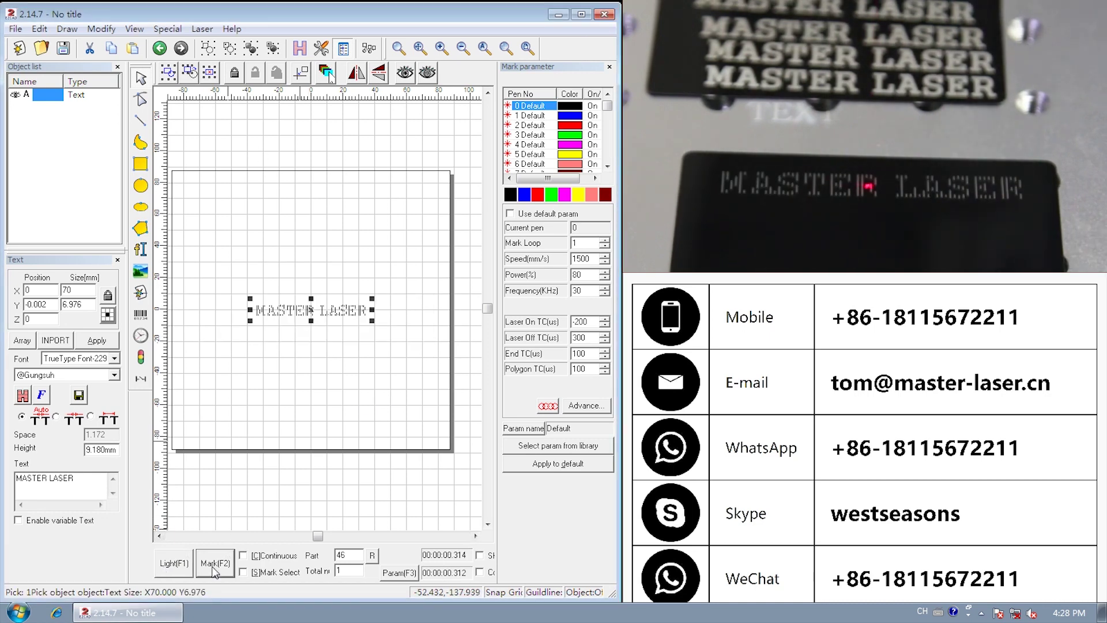
Step: Apply a finer hatch line distance to the text, then check its position with the guide light and mark it below the first line
click(315, 52)
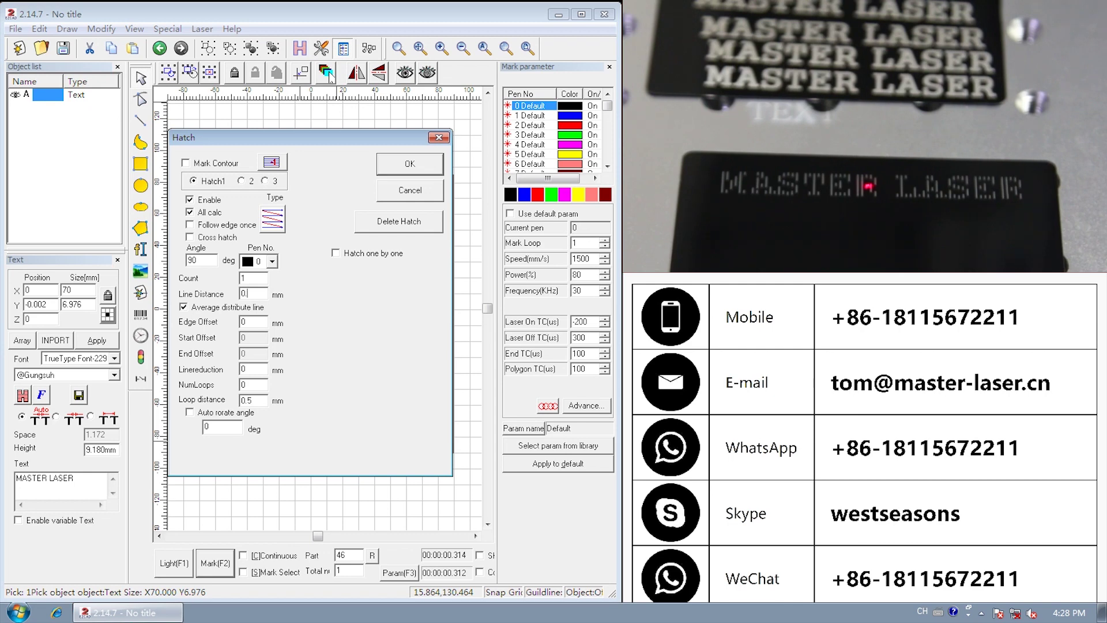
click(407, 165)
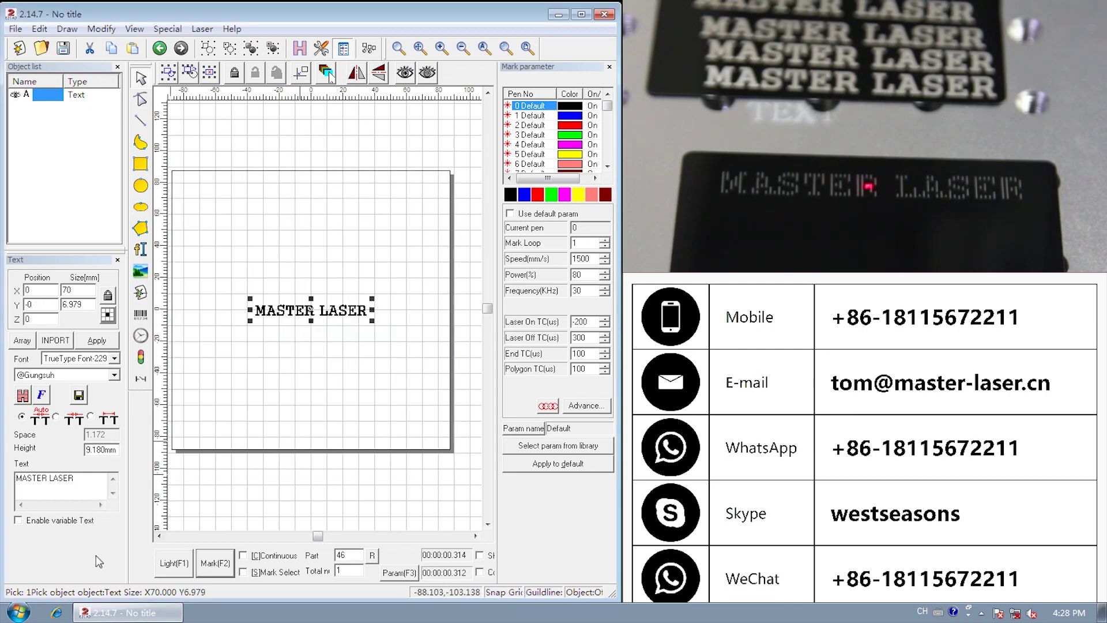
click(159, 571)
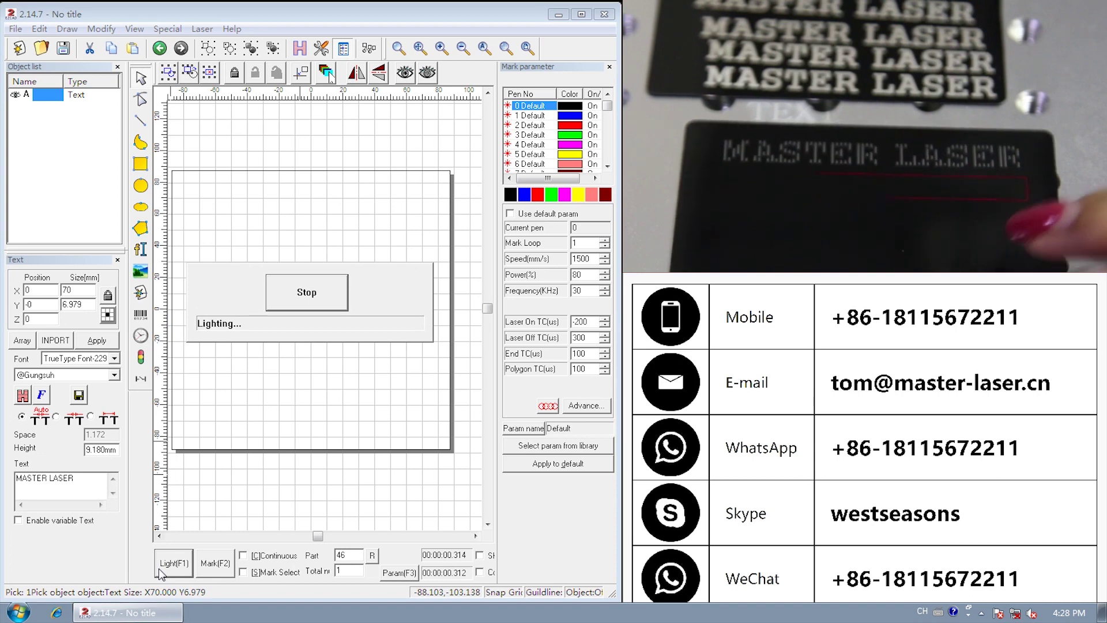
click(310, 299)
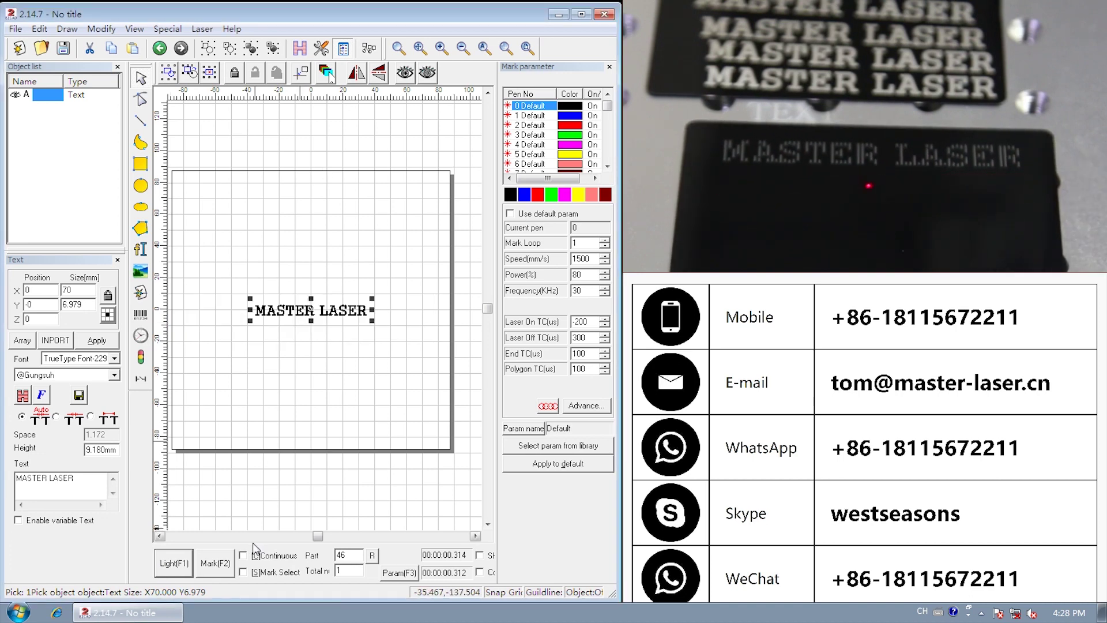
click(219, 569)
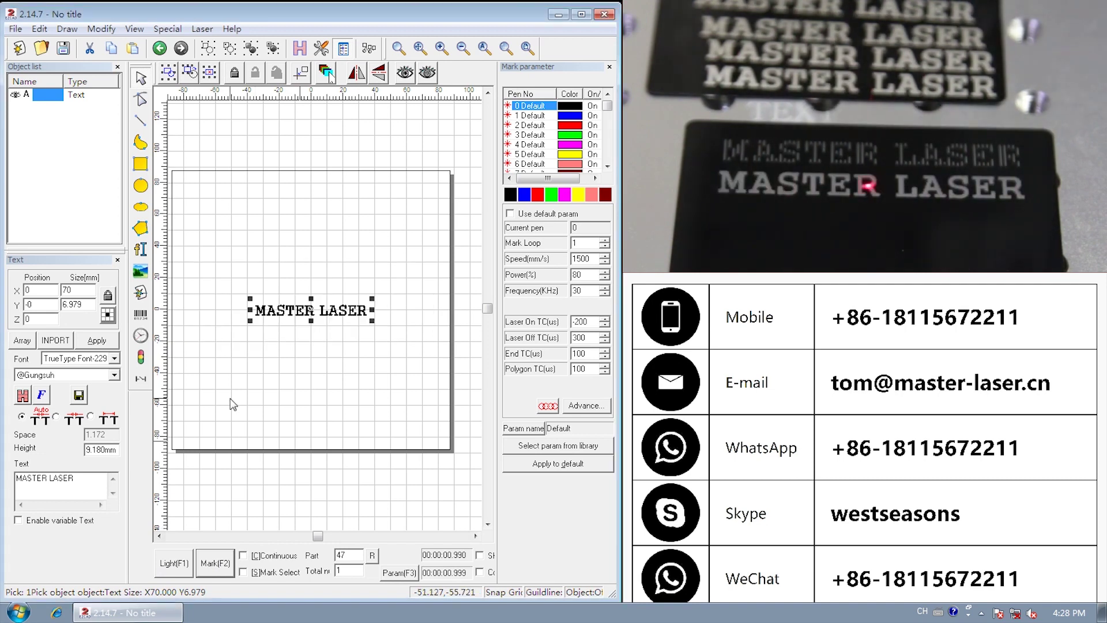
Step: Set the text's hatch line distance to 0.01 mm, then check its position with the guide light and mark it as the third line
click(299, 48)
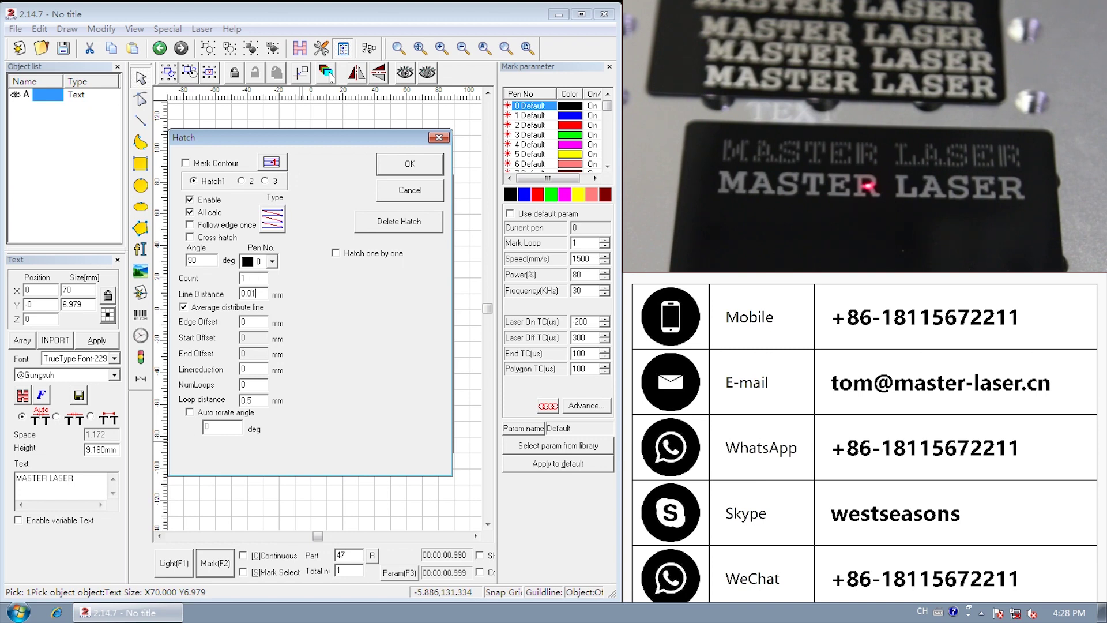
click(406, 168)
click(175, 568)
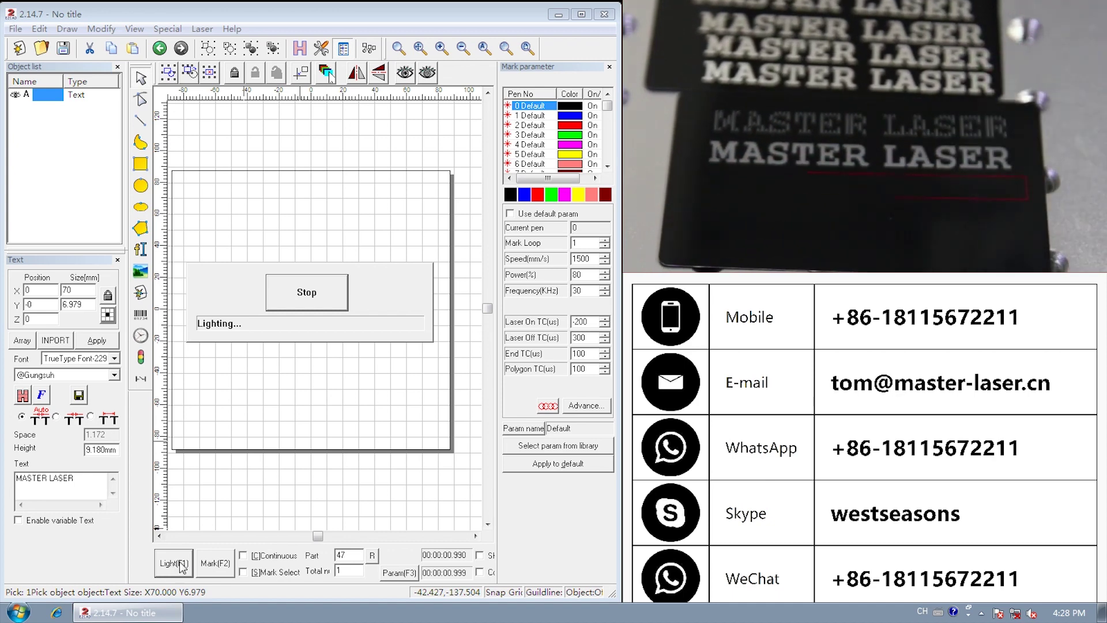
click(301, 290)
click(224, 567)
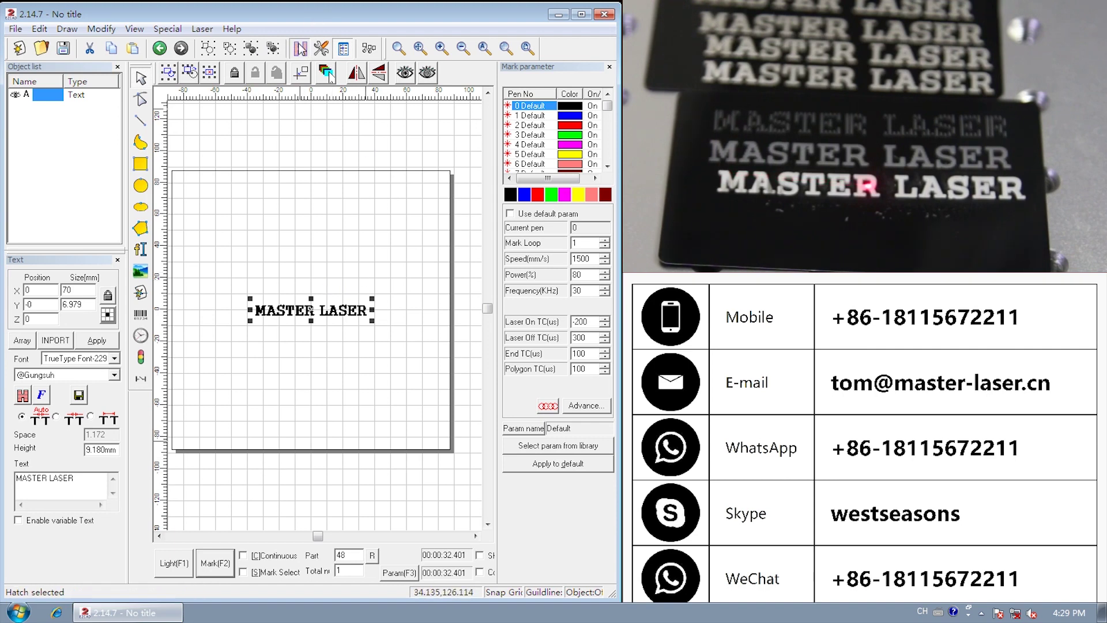
Step: Delete the hatch from the MASTER LASER text
click(300, 48)
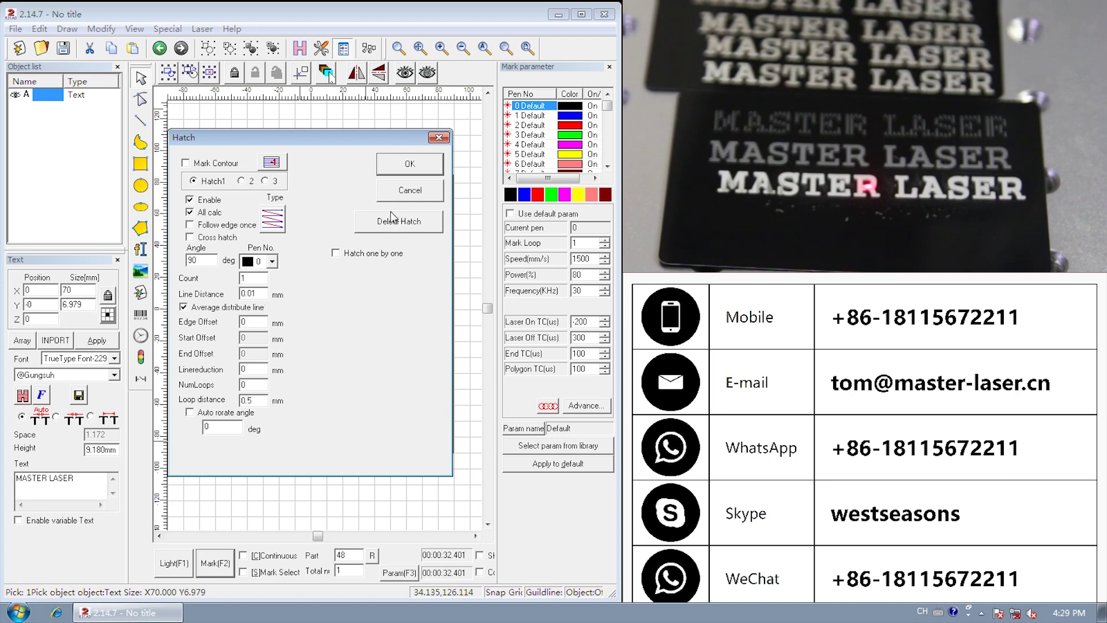
click(421, 224)
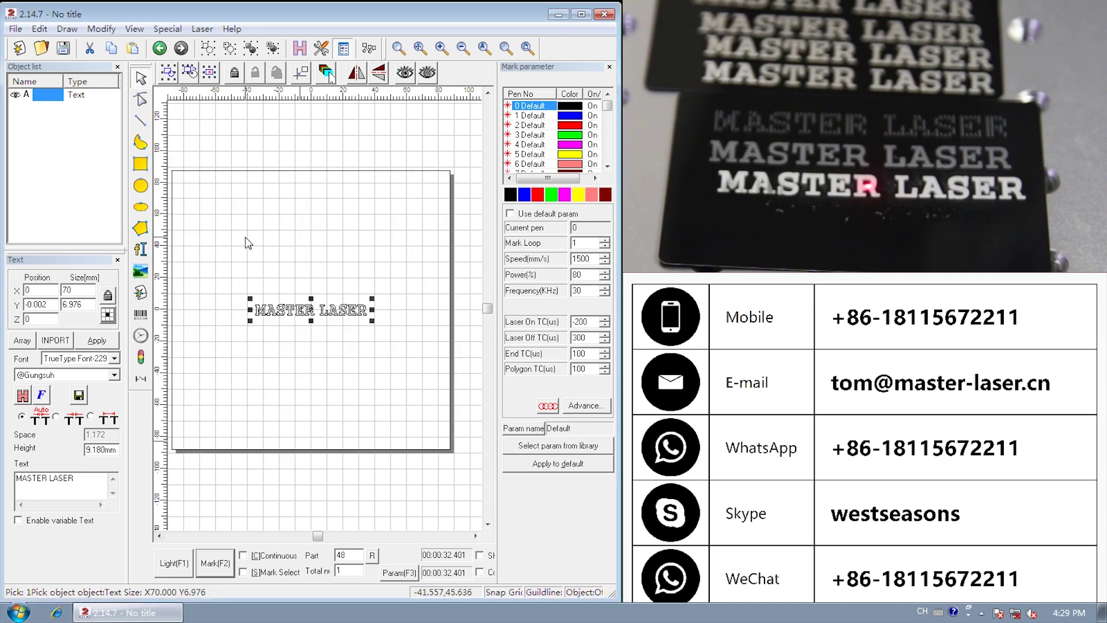